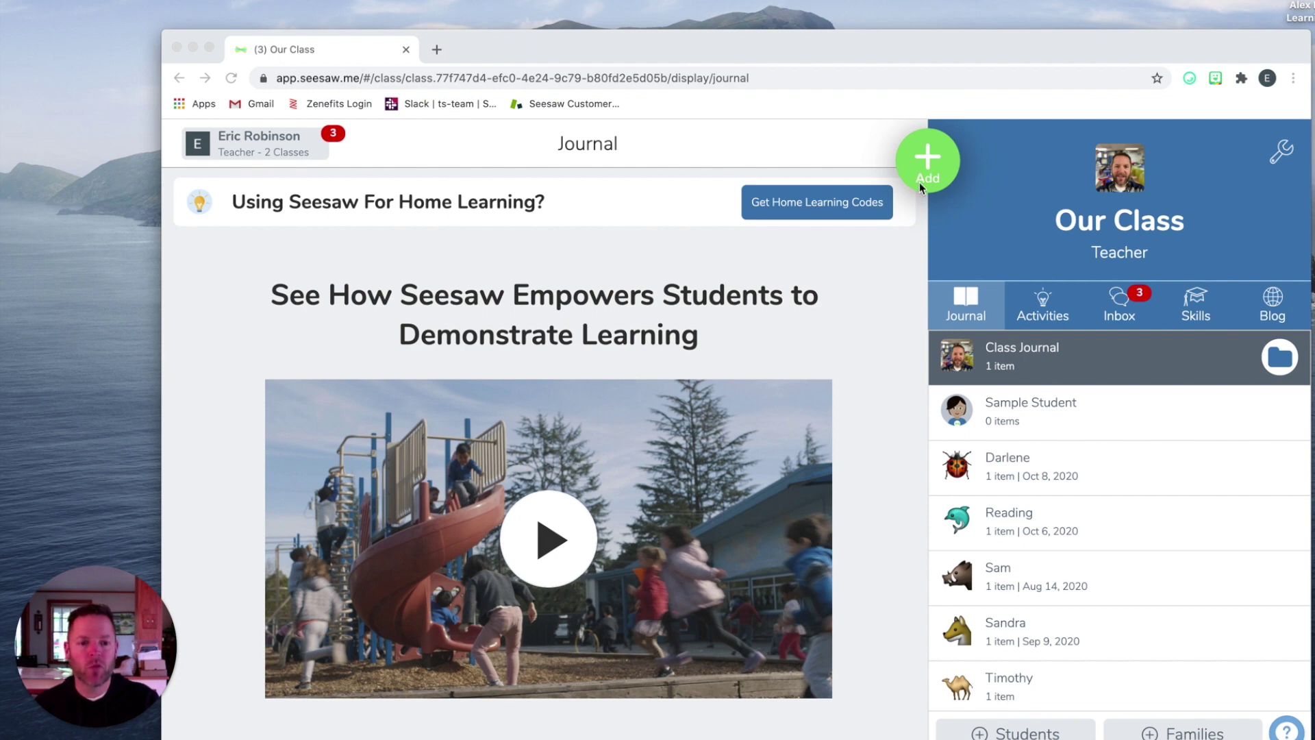
Step: Record a roughly 6-second webcam video as new student work and upload it
left_click(926, 164)
left_click(926, 163)
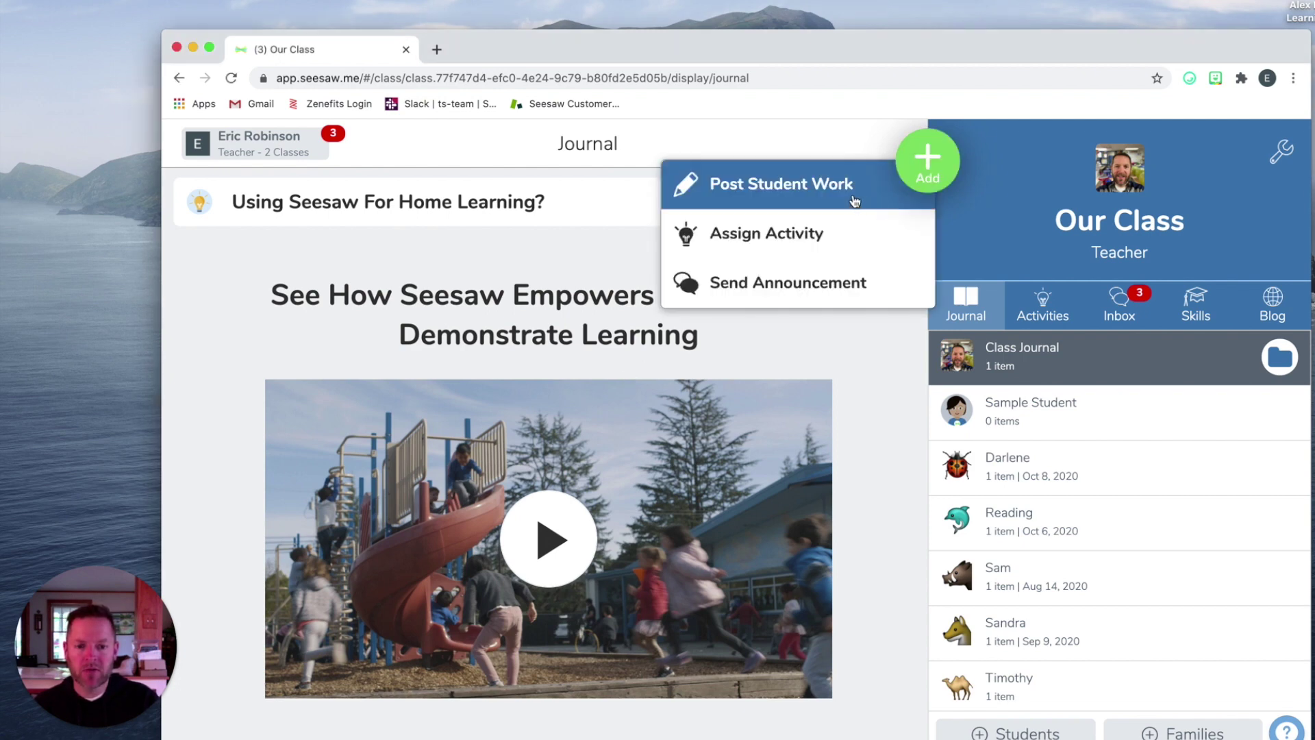
left_click(854, 200)
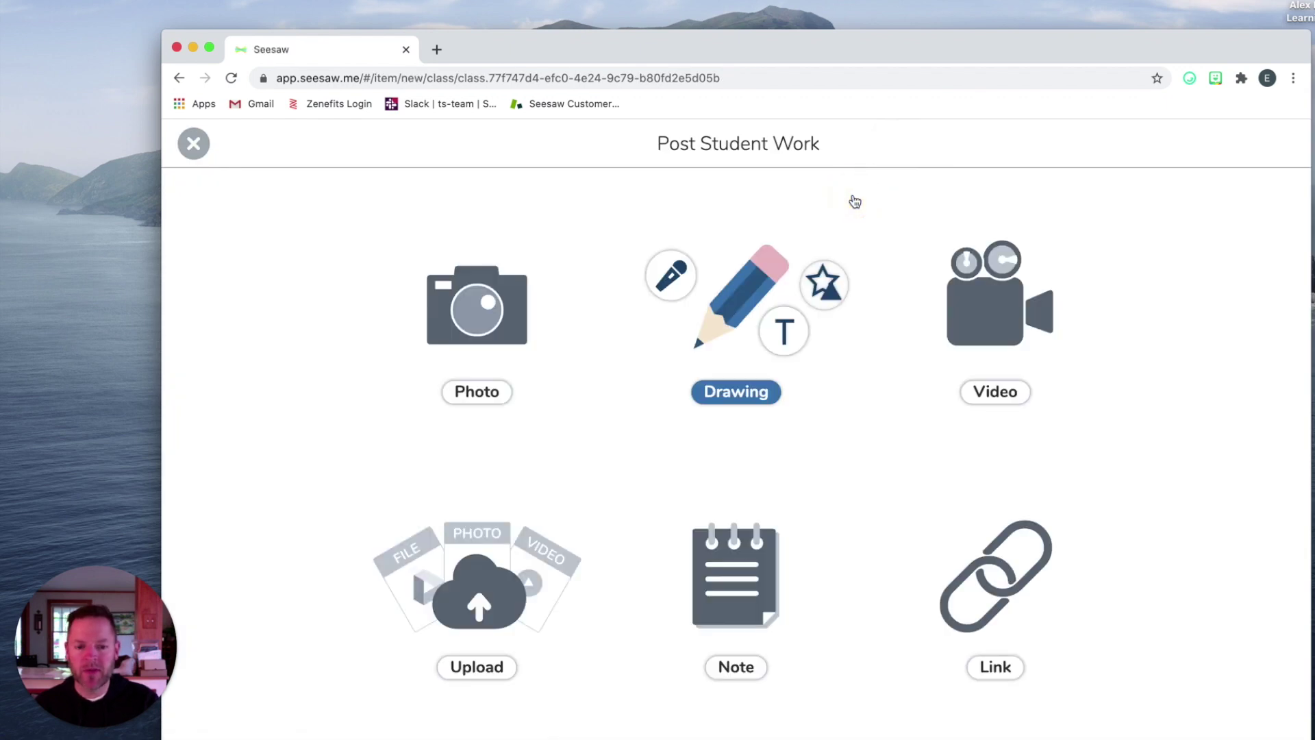
left_click(971, 340)
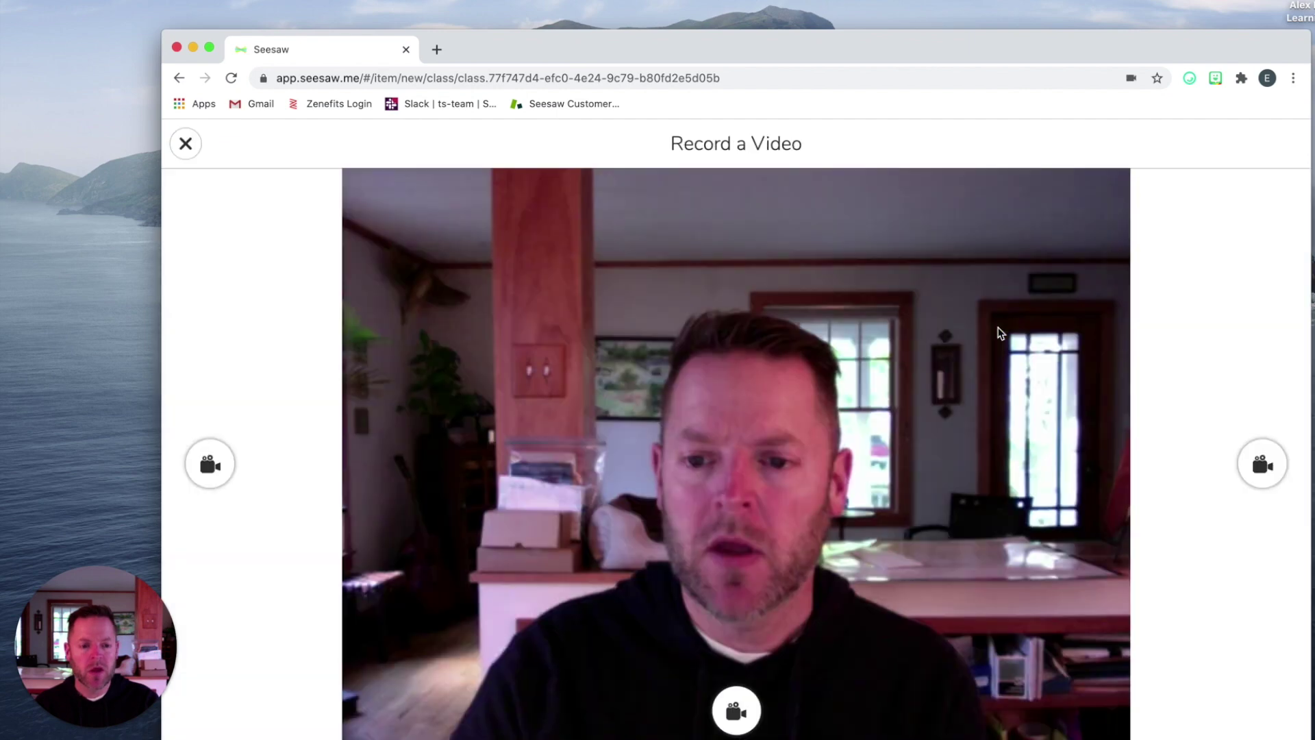
left_click(1263, 463)
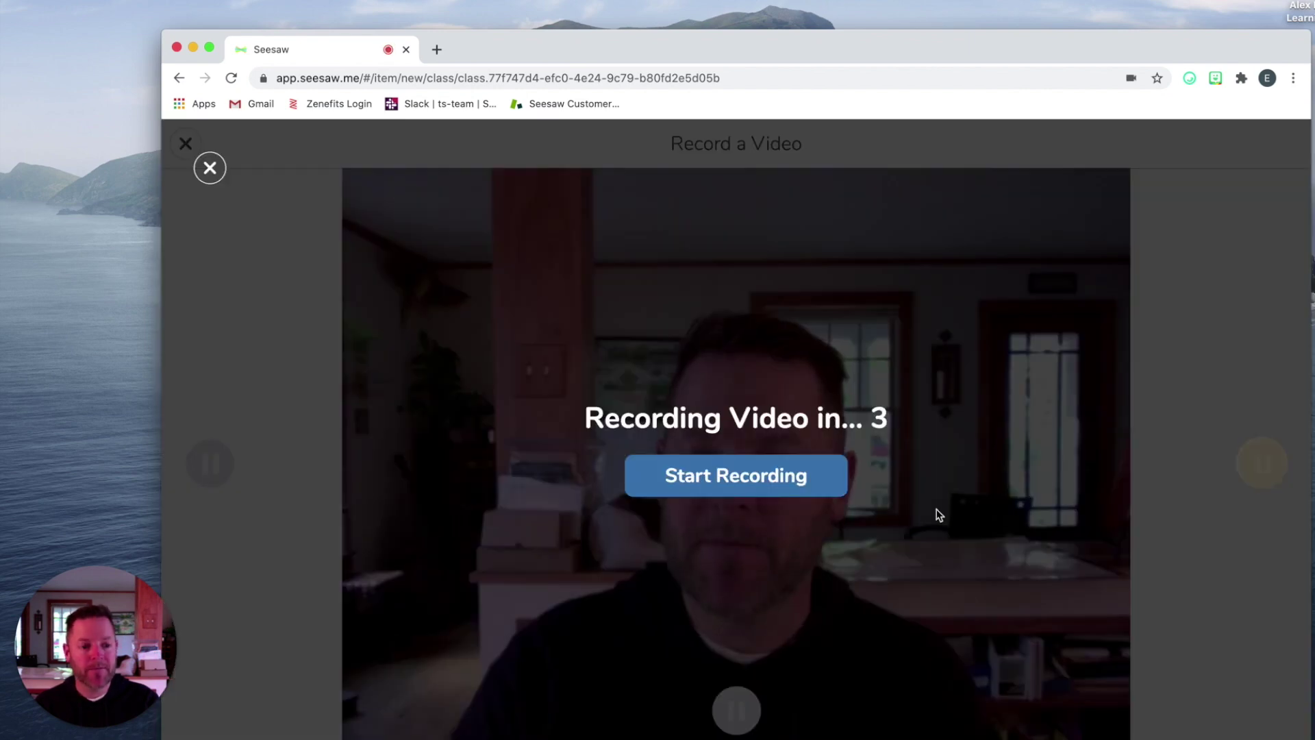
left_click(820, 487)
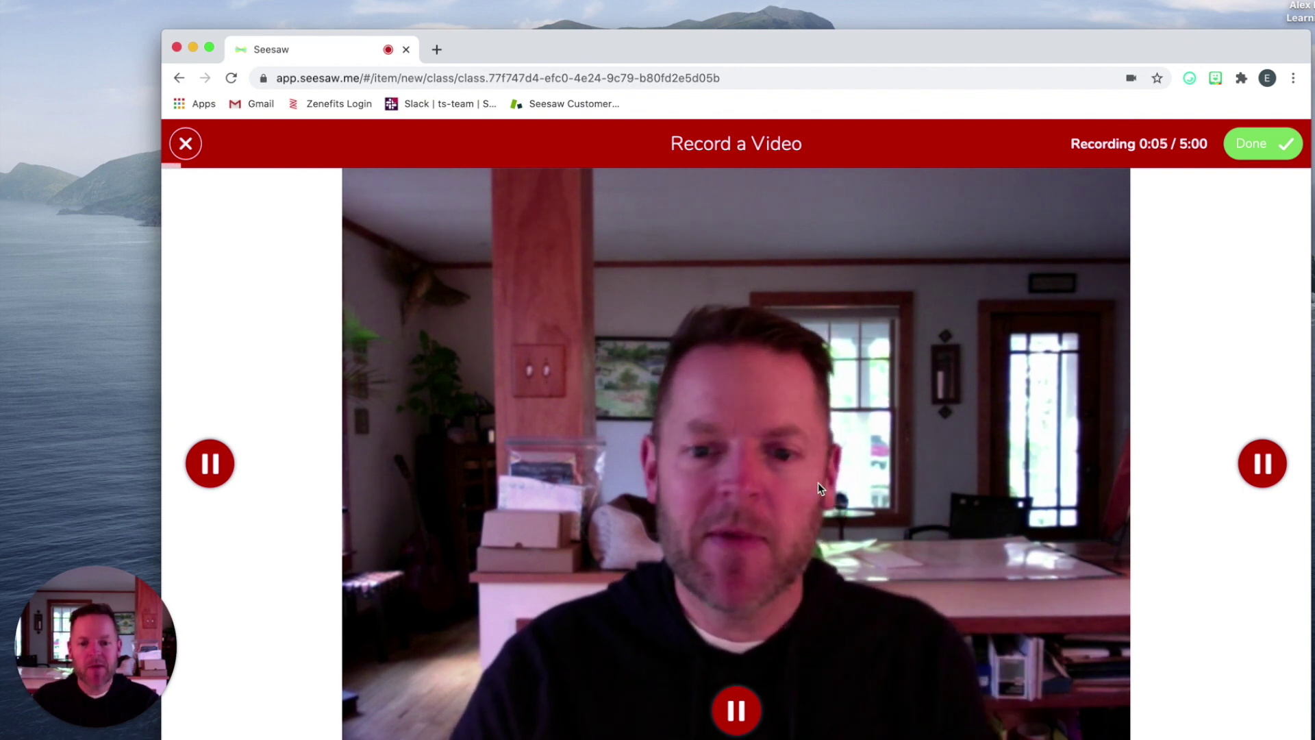
left_click(737, 710)
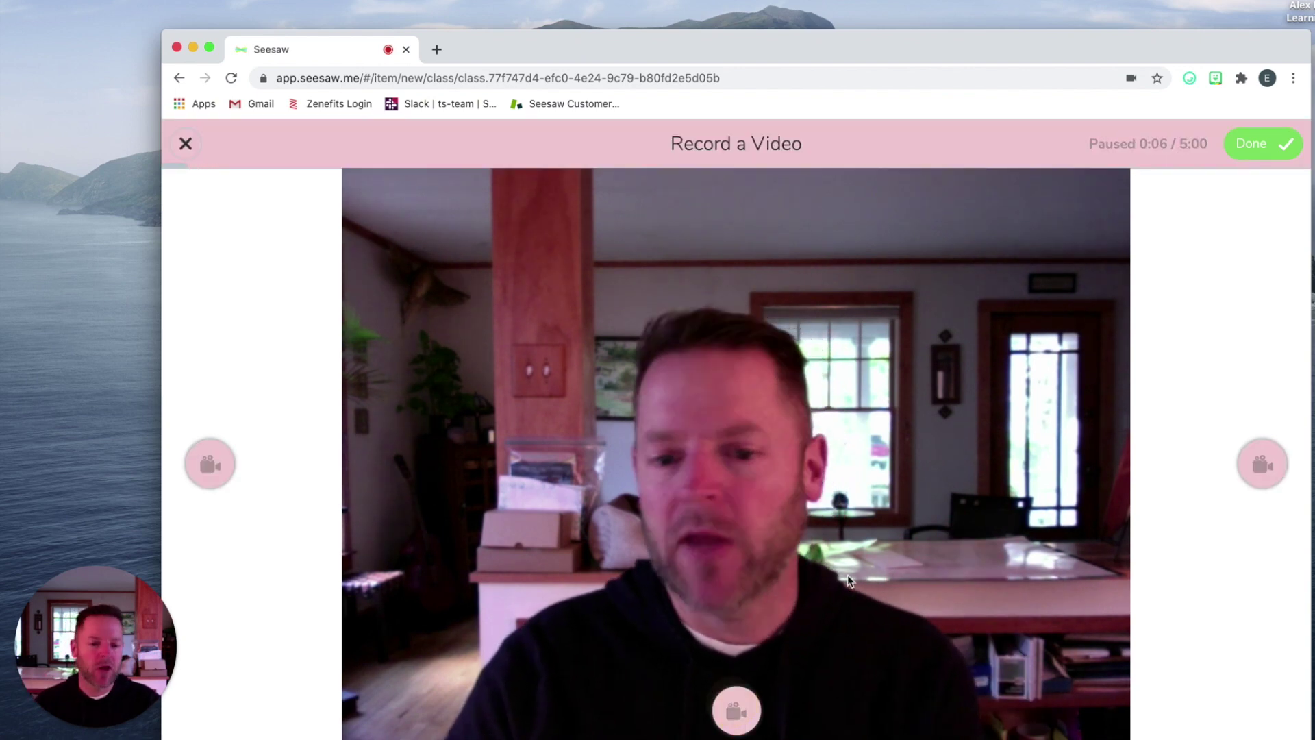
left_click(1252, 142)
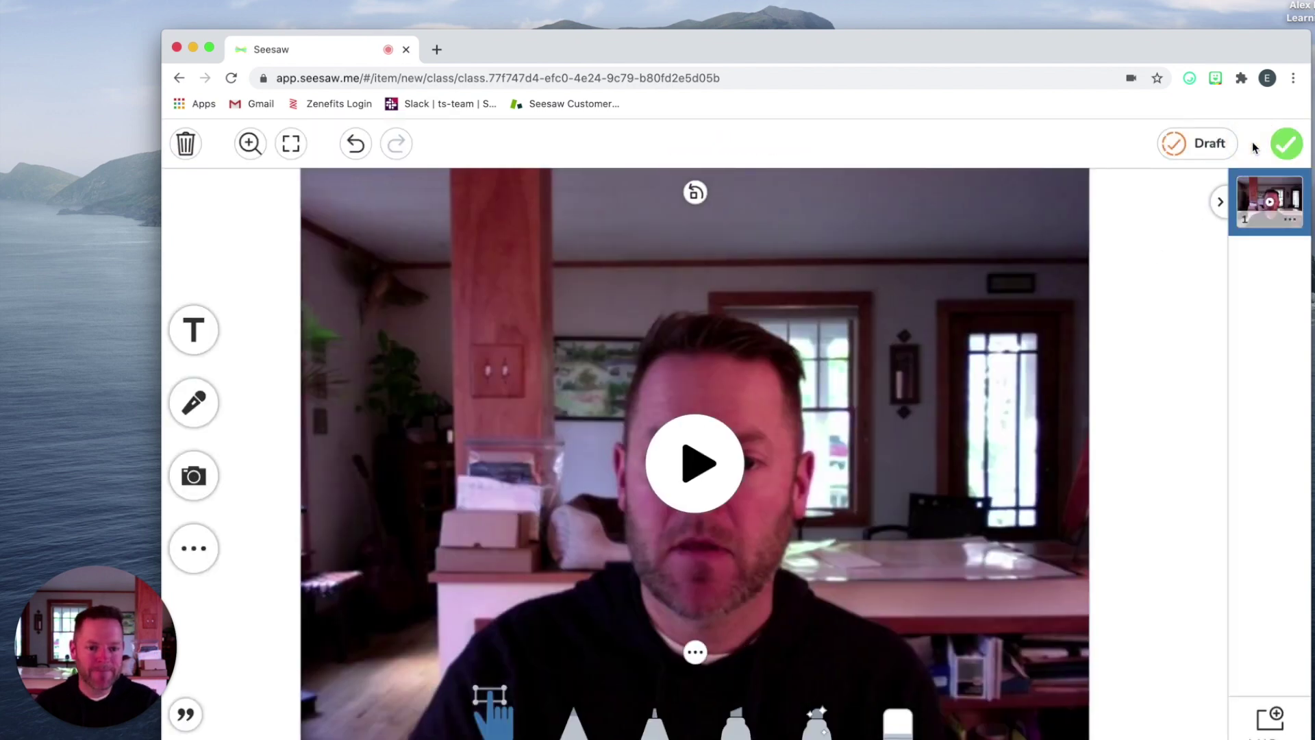
left_click(1278, 143)
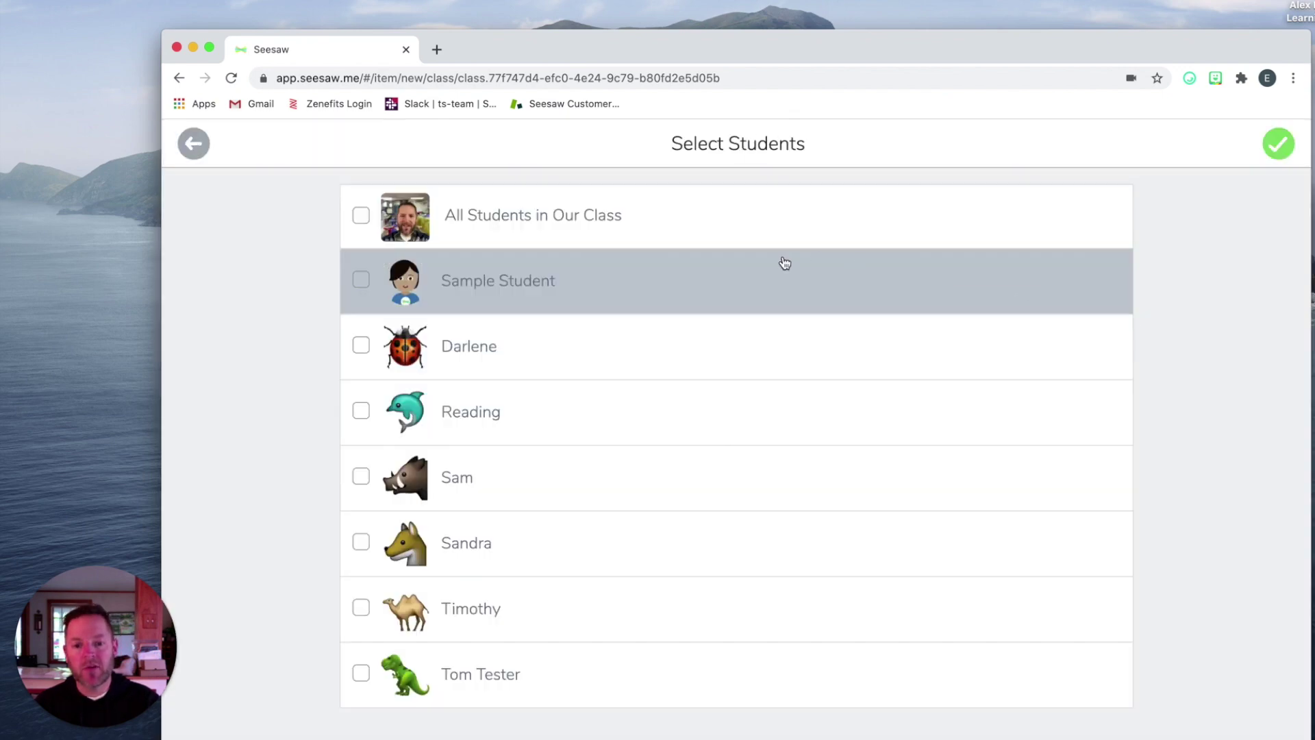
Step: Assign the video to All Students except Sample Student, tag it morning meetings, and publish
left_click(773, 228)
left_click(763, 270)
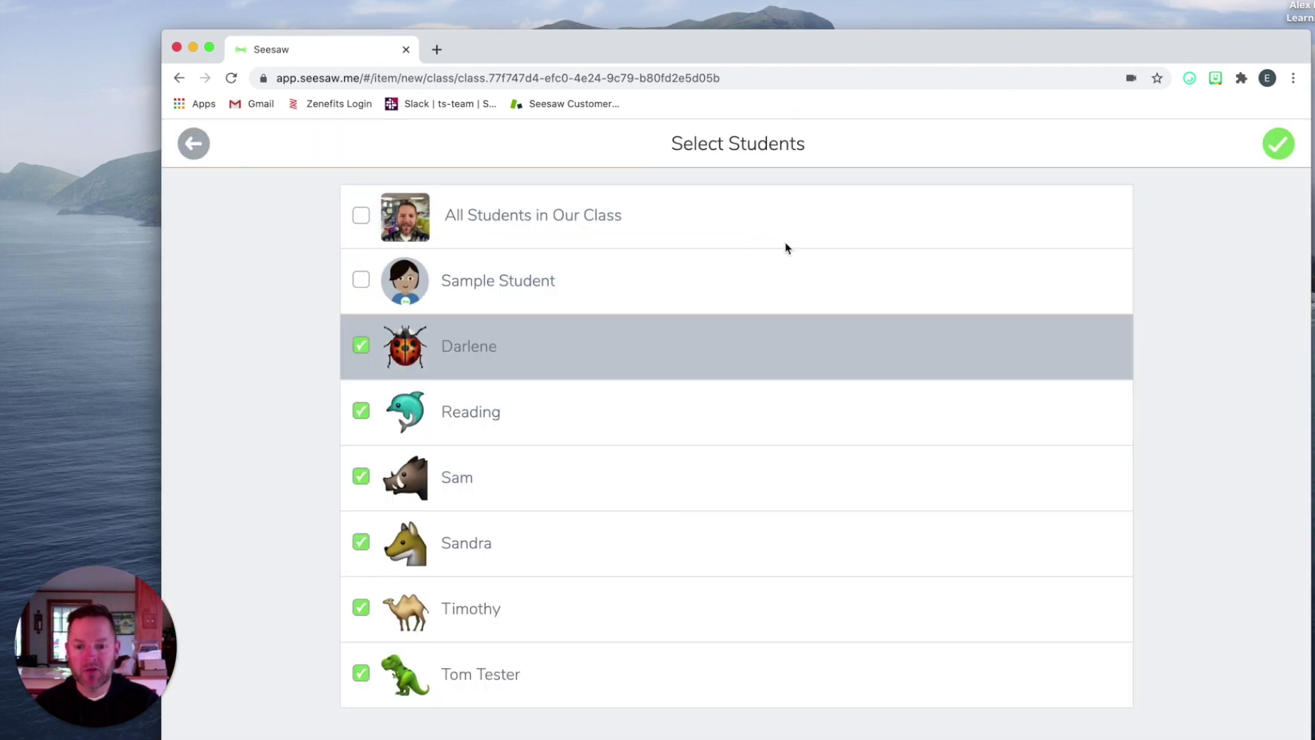
left_click(1278, 144)
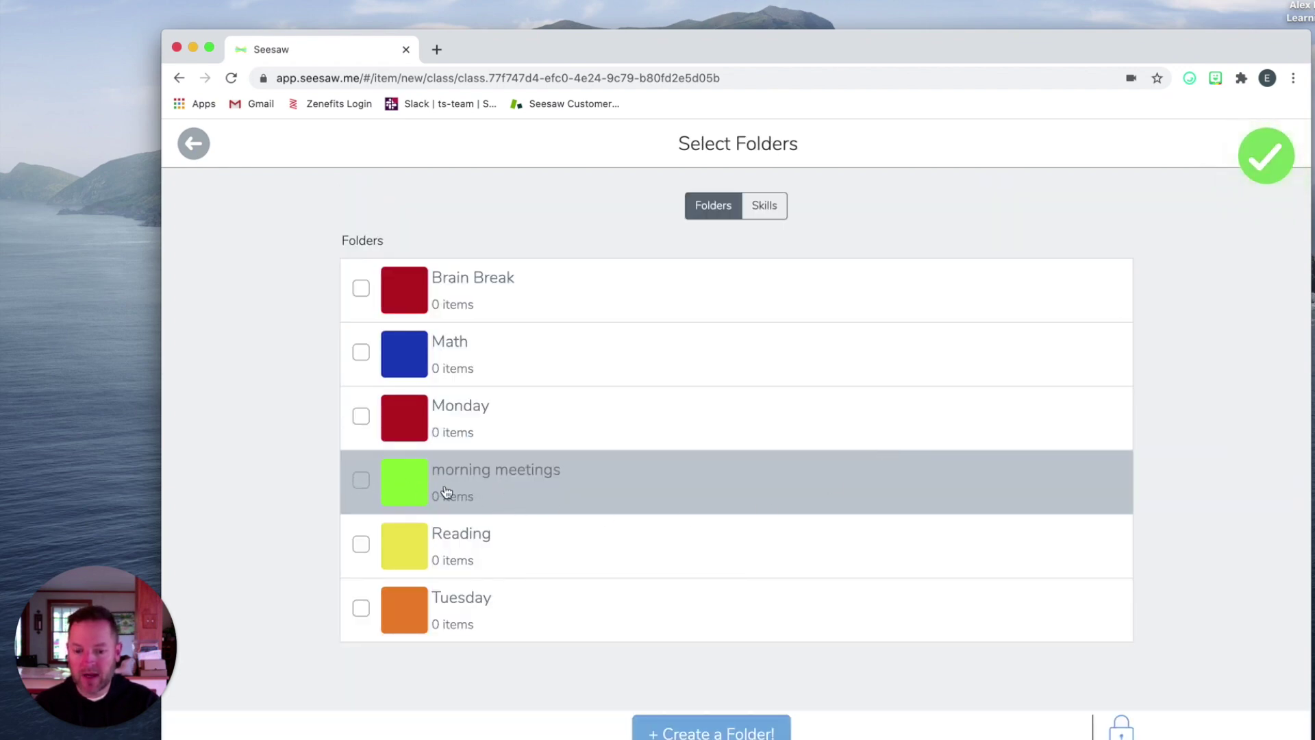
left_click(361, 480)
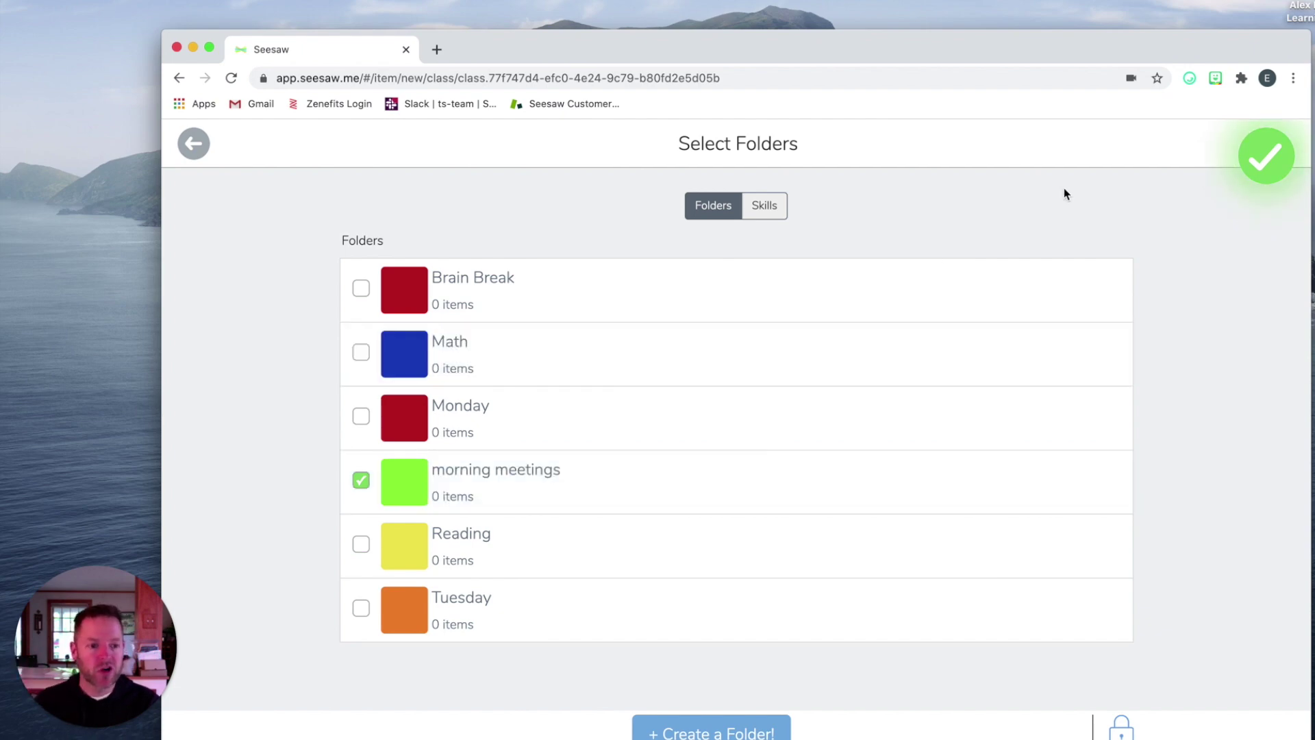
left_click(1266, 170)
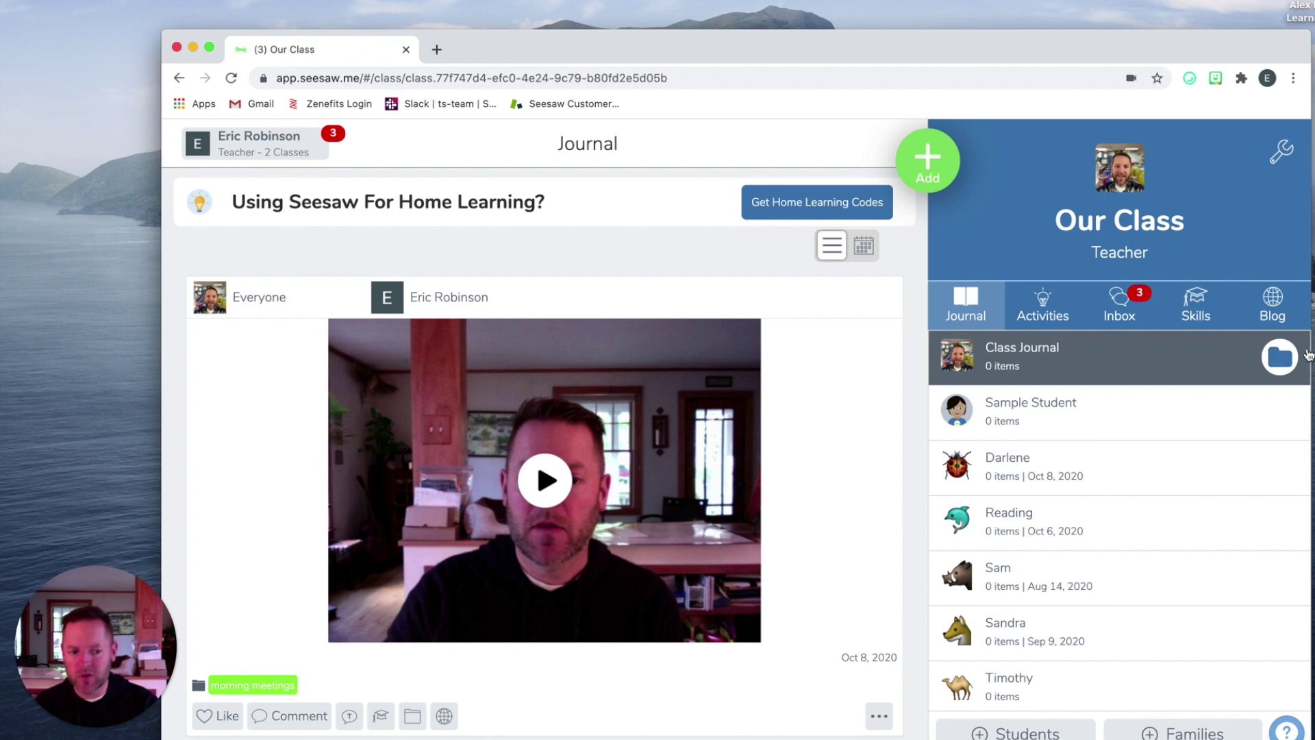
Step: Pin the morning meetings video post to the top of the class journal
left_click(1286, 363)
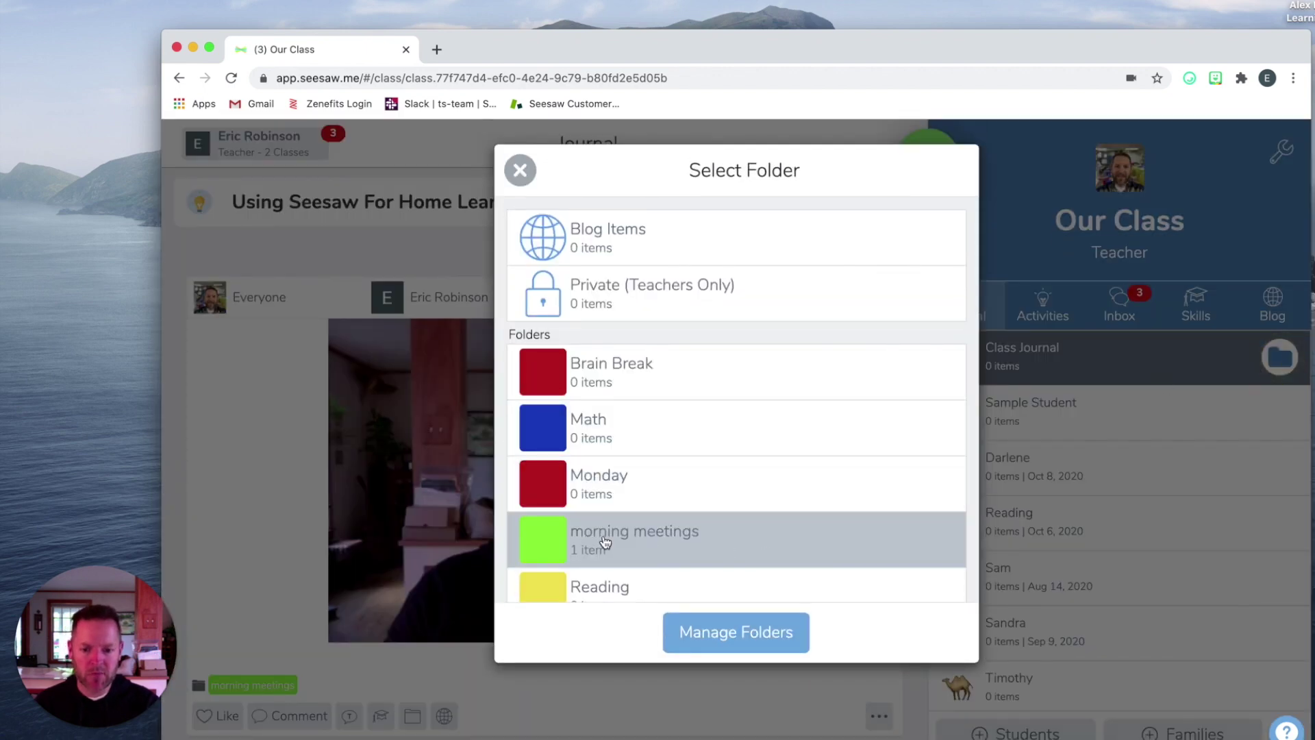
left_click(520, 170)
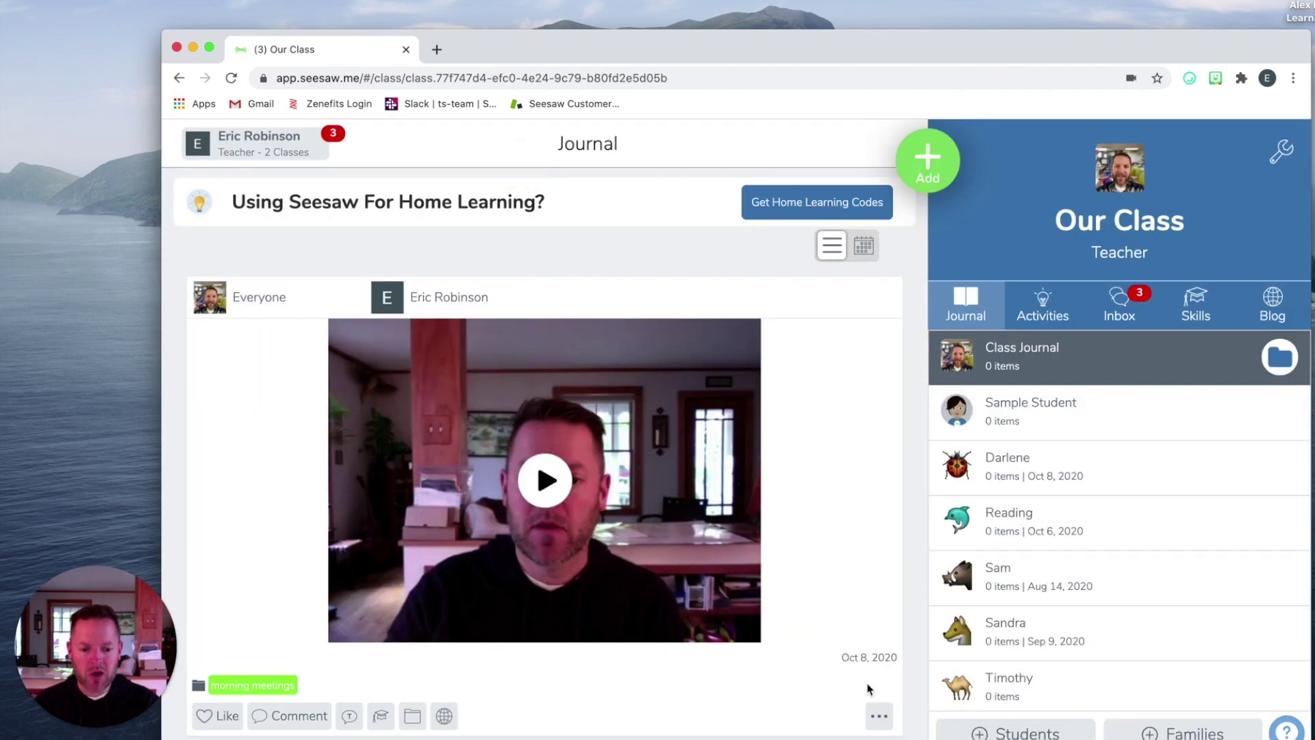
left_click(878, 716)
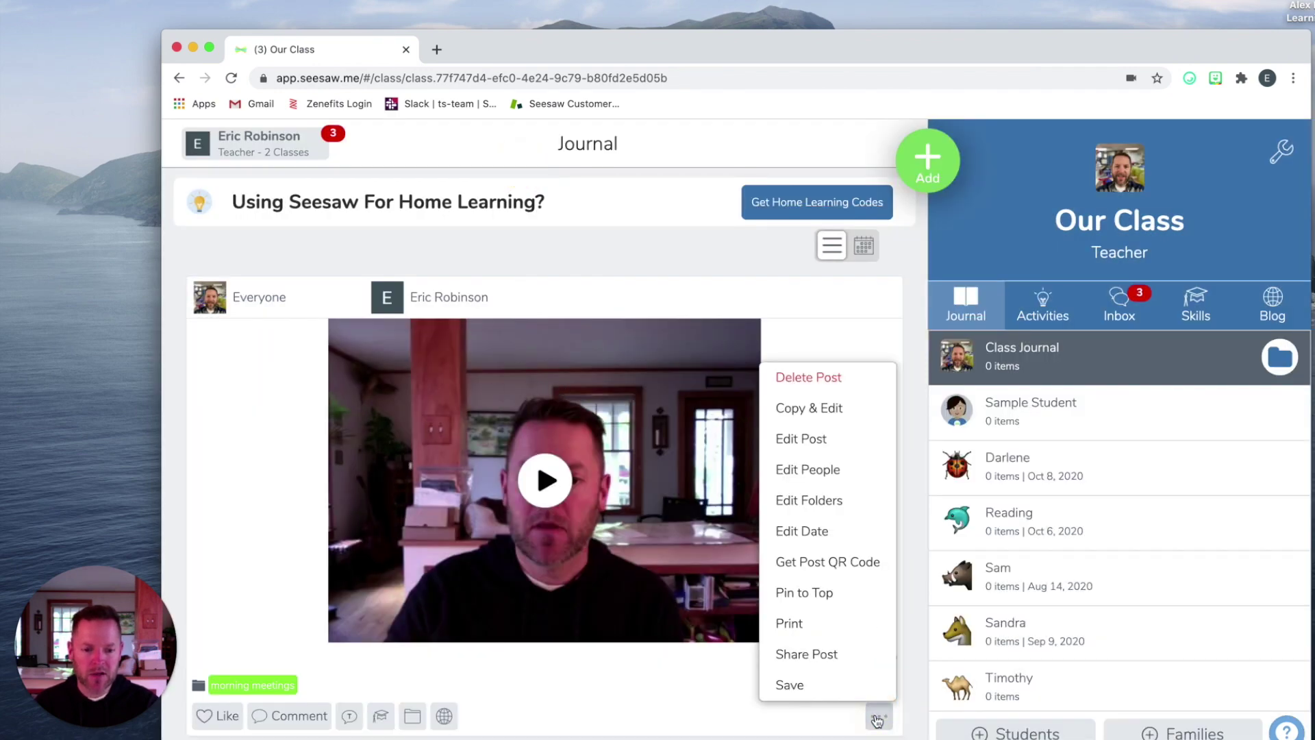
left_click(843, 593)
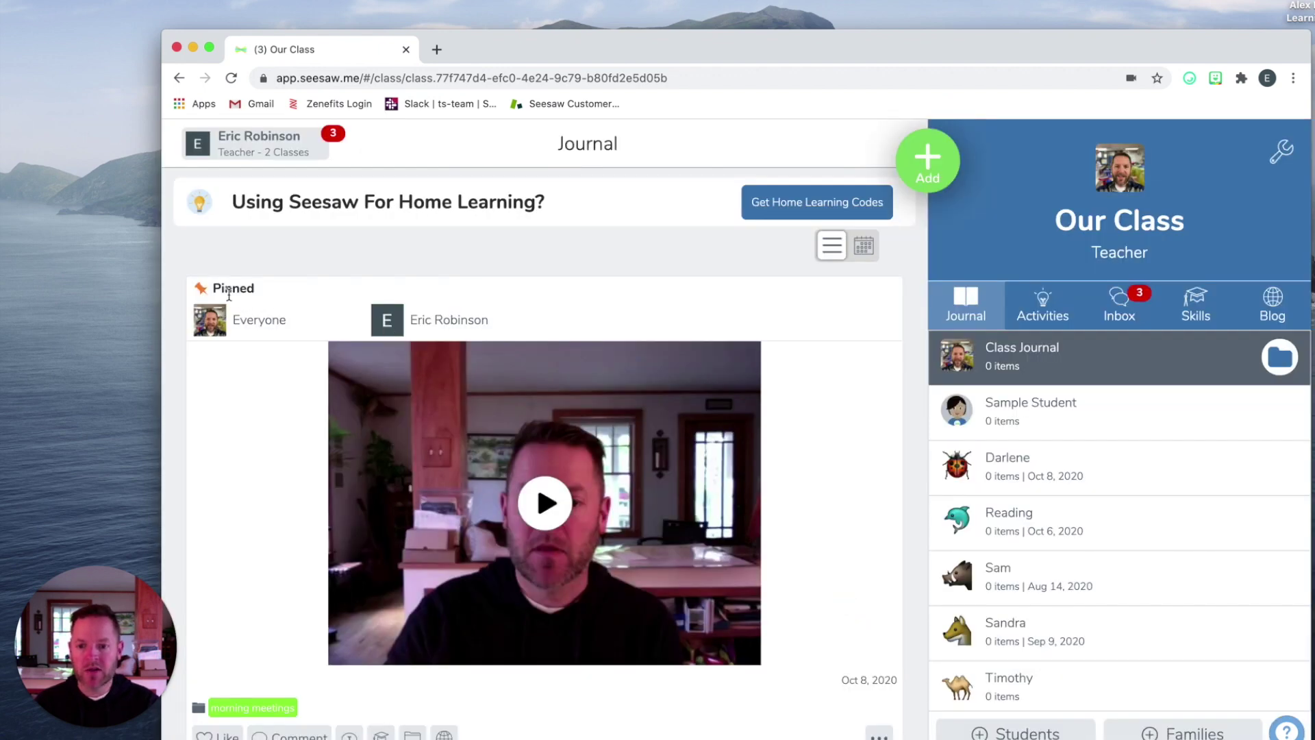
left_click(260, 291)
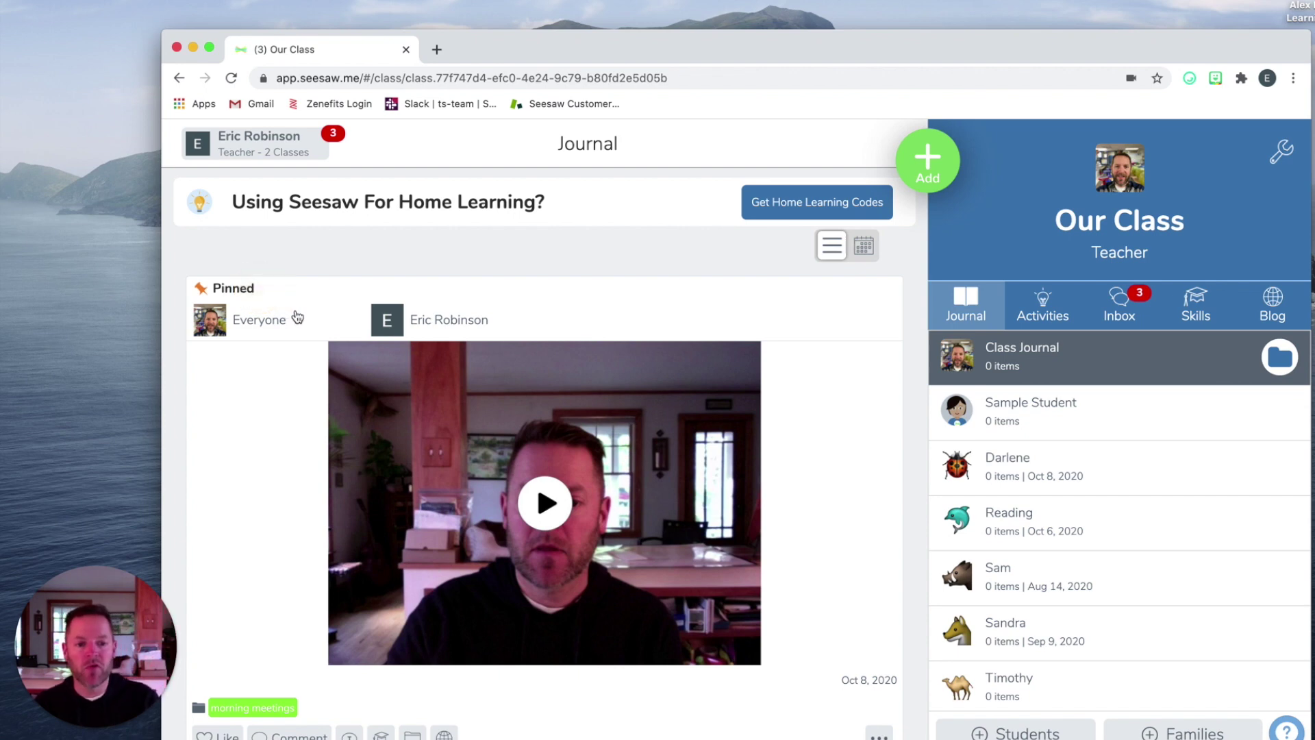
Step: Show the Activities list and view the Geometry Fun at Home options without choosing any
left_click(1033, 299)
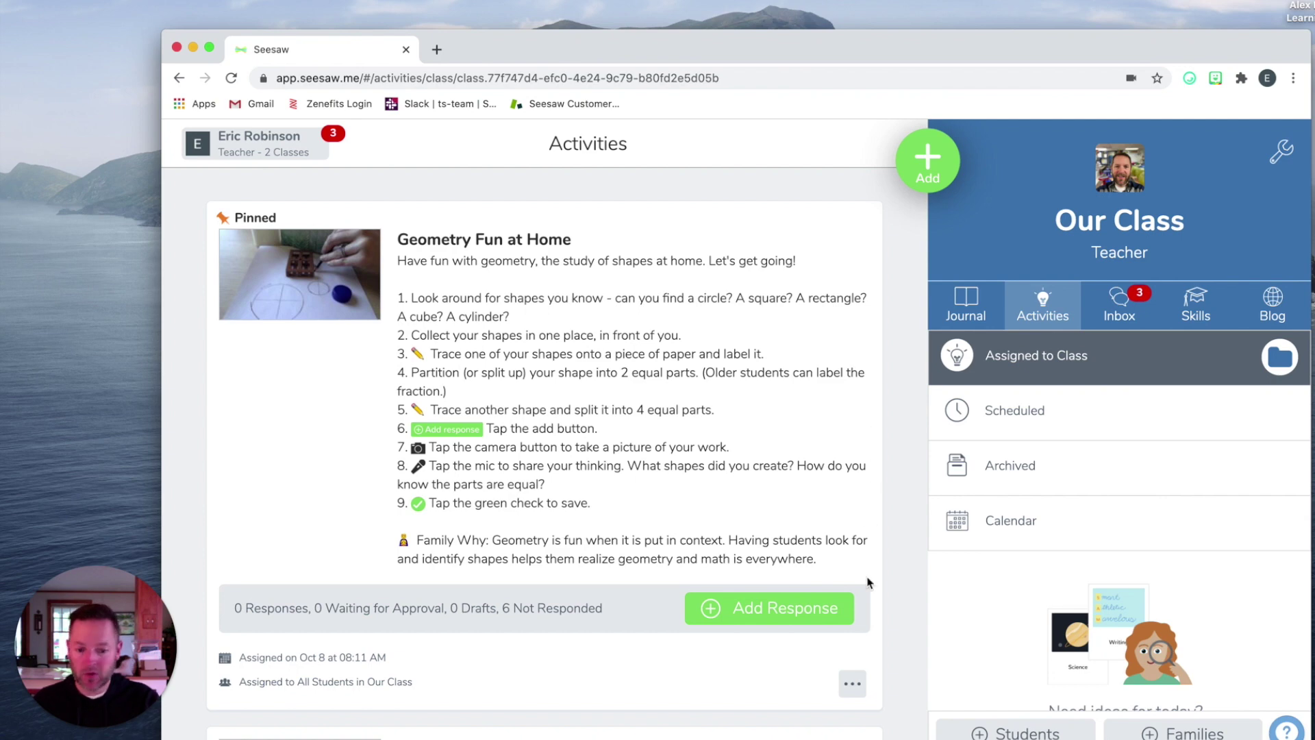
left_click(852, 684)
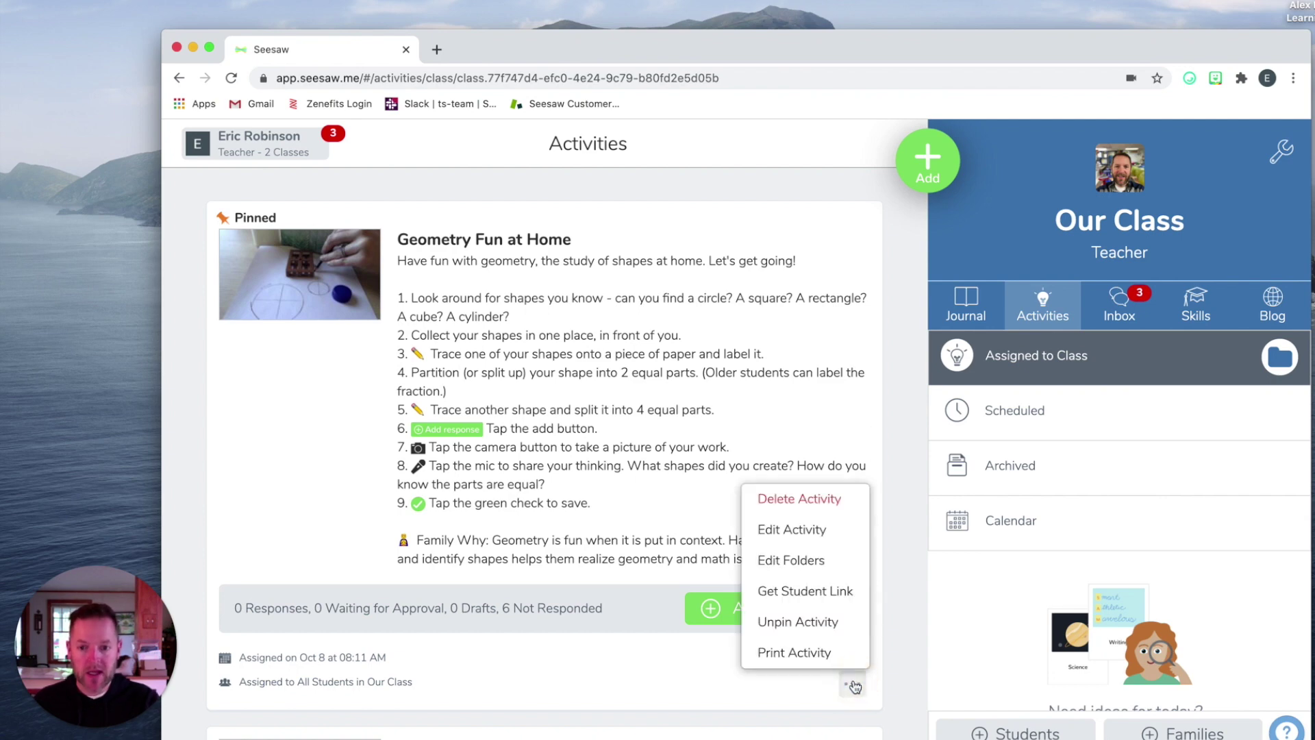
left_click(266, 215)
left_click(266, 215)
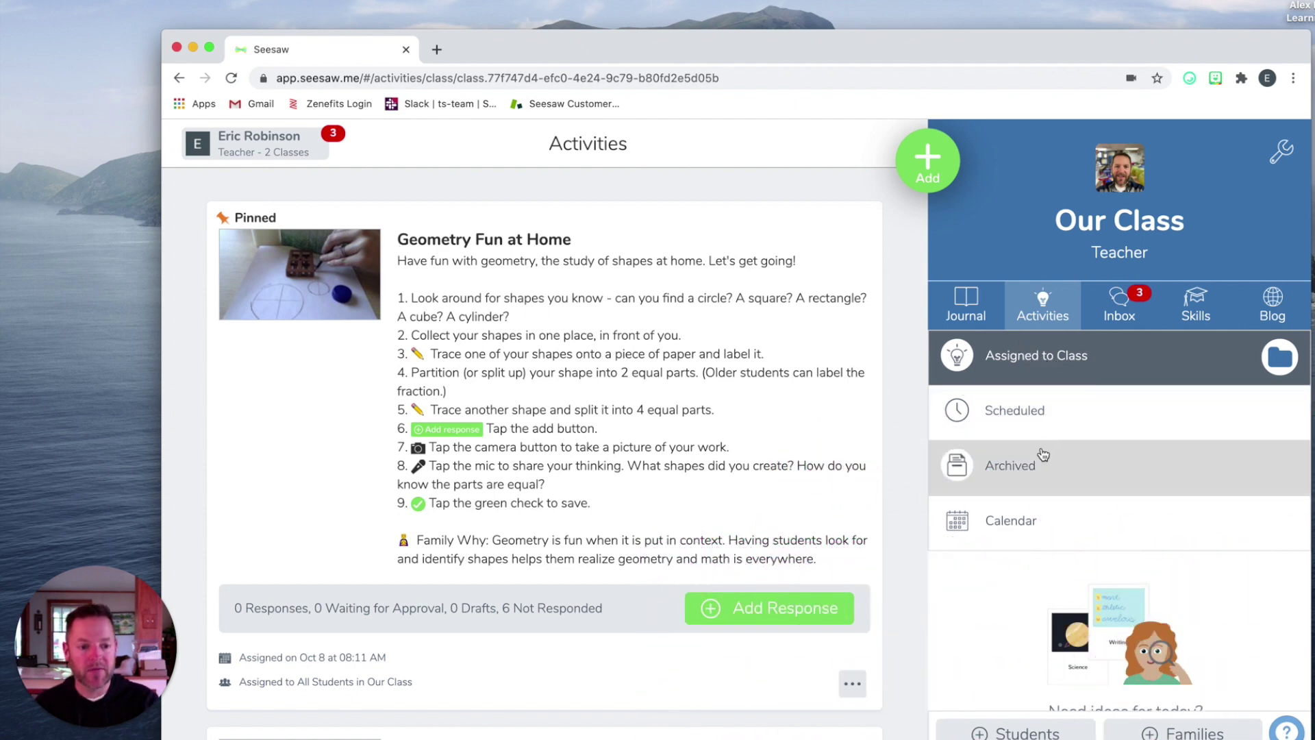
Step: Review the October 8 and October 10 activities on the calendar, then switch to the student window
left_click(999, 529)
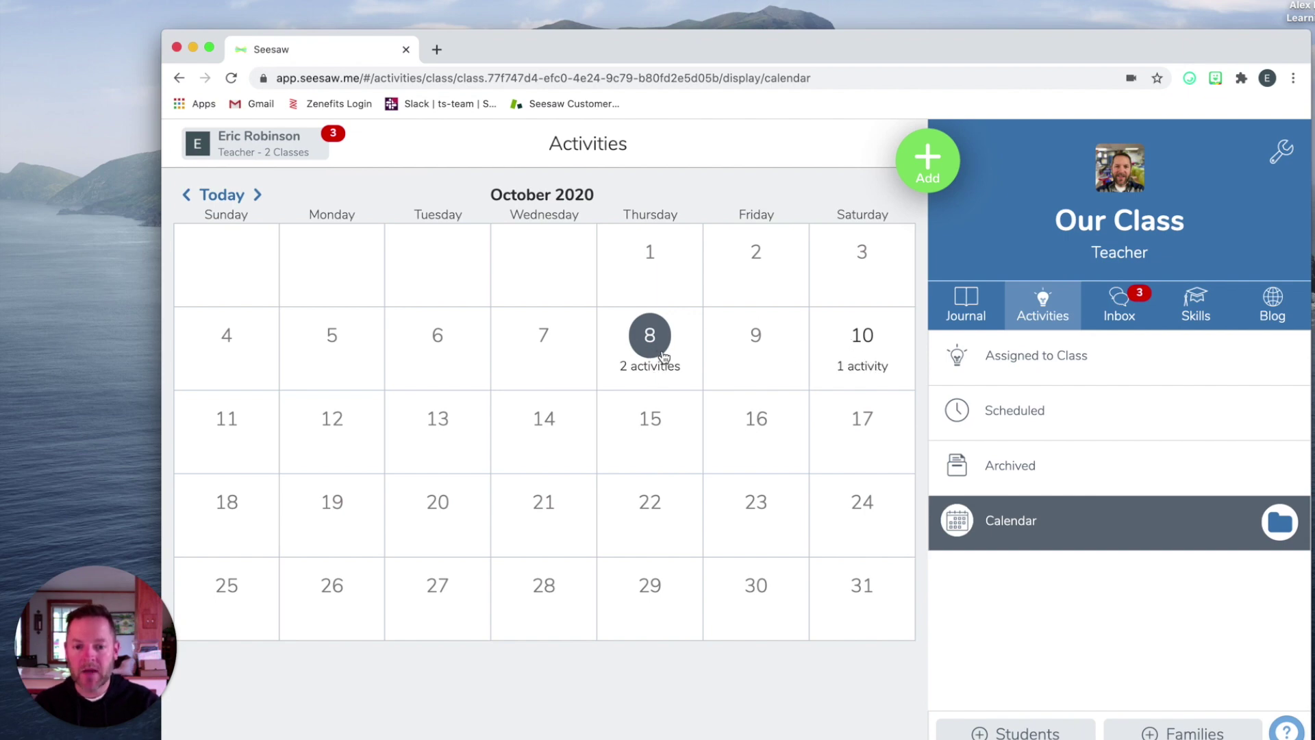
left_click(649, 369)
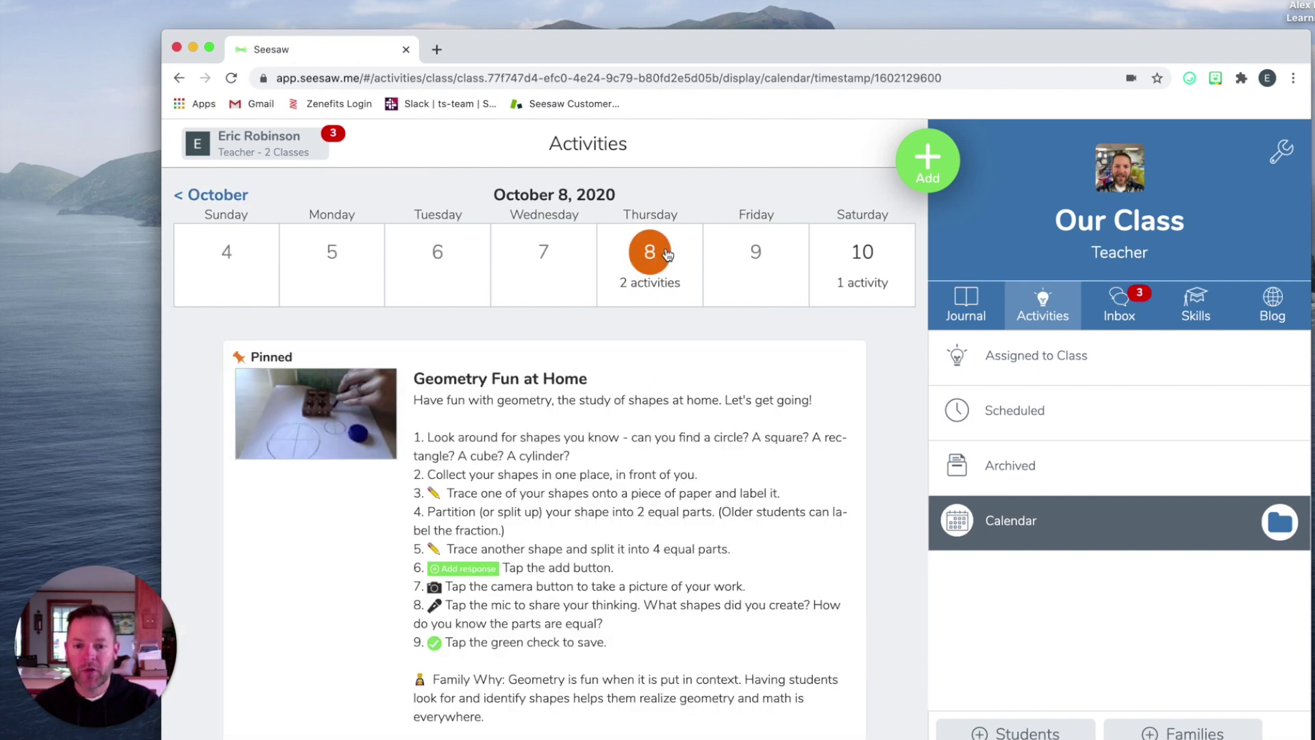
scroll(599, 585, "down", 5)
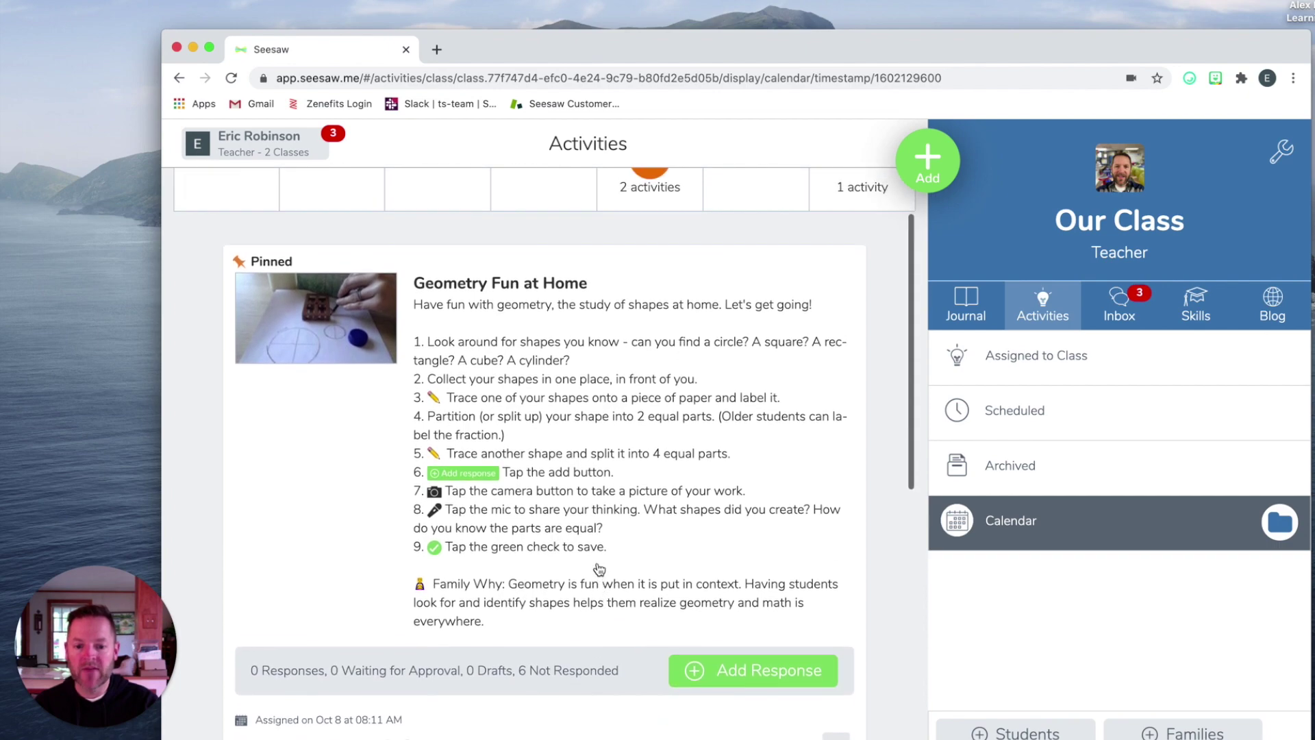
scroll(600, 569, "down", 3)
scroll(599, 568, "up", 9)
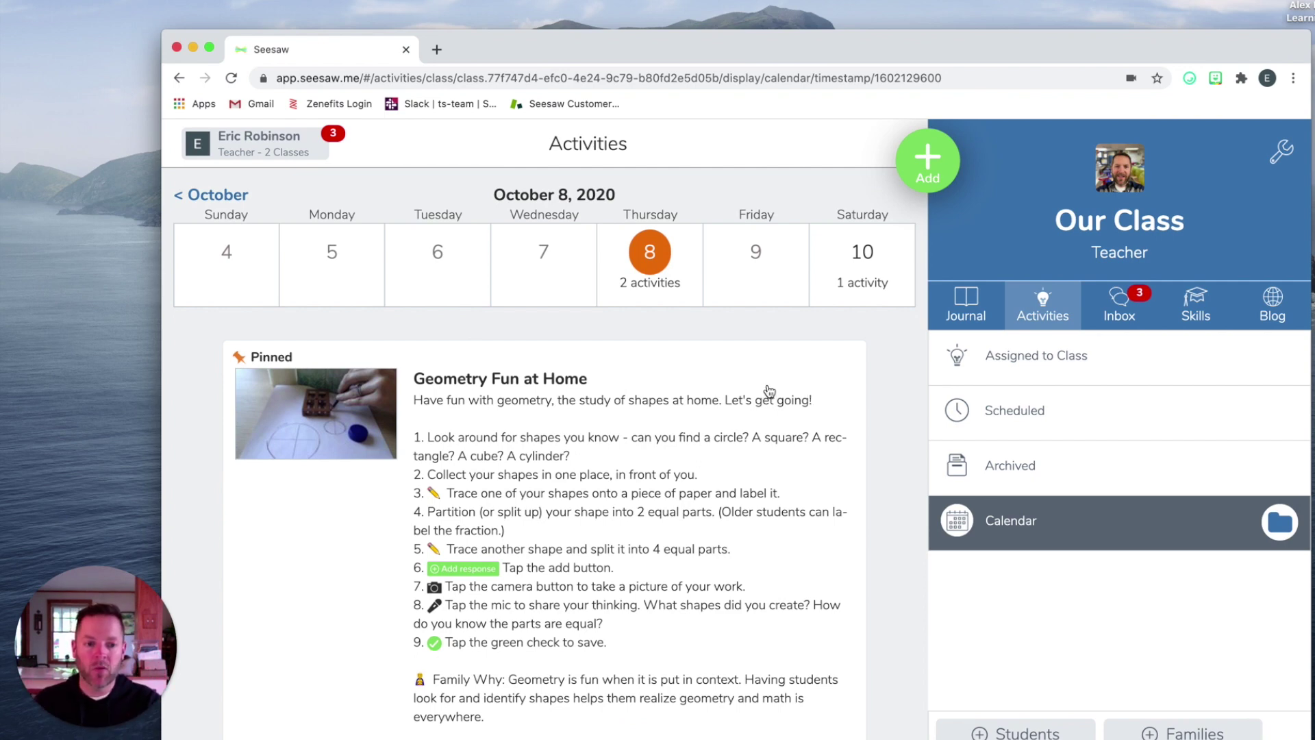
left_click(859, 266)
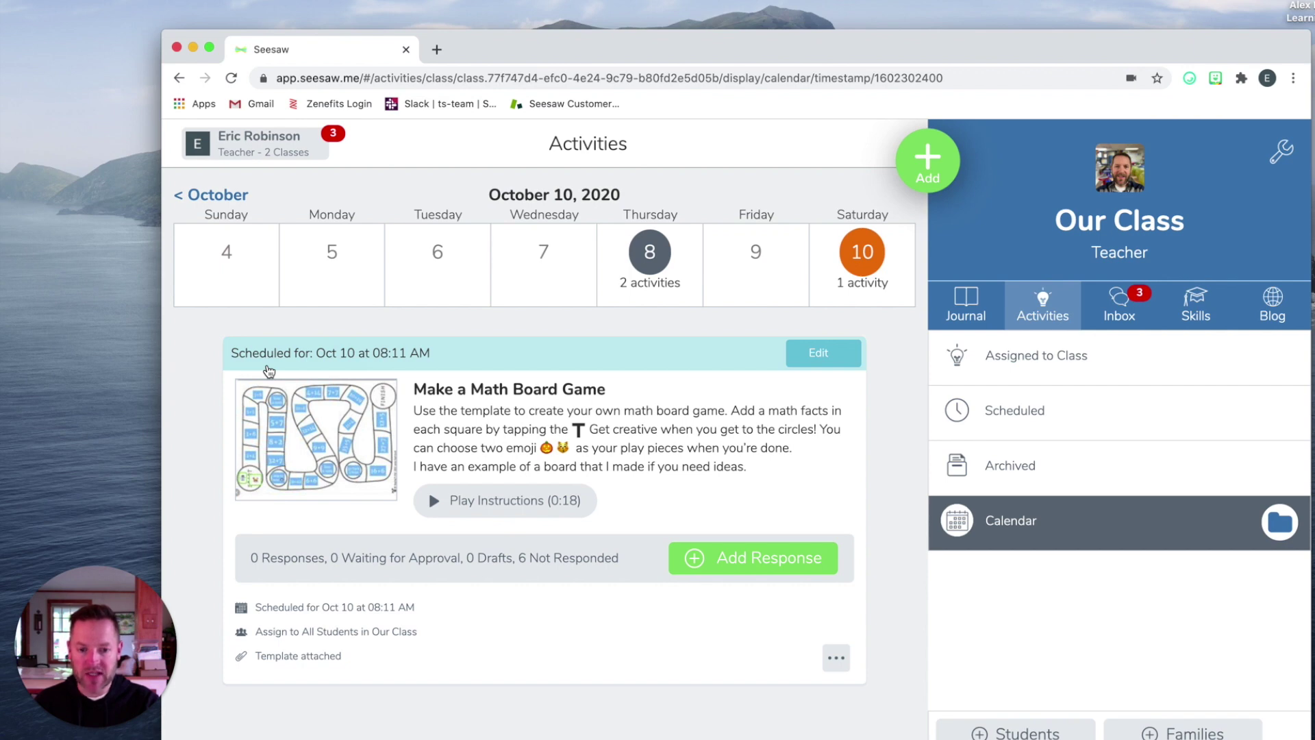
key("super+grave")
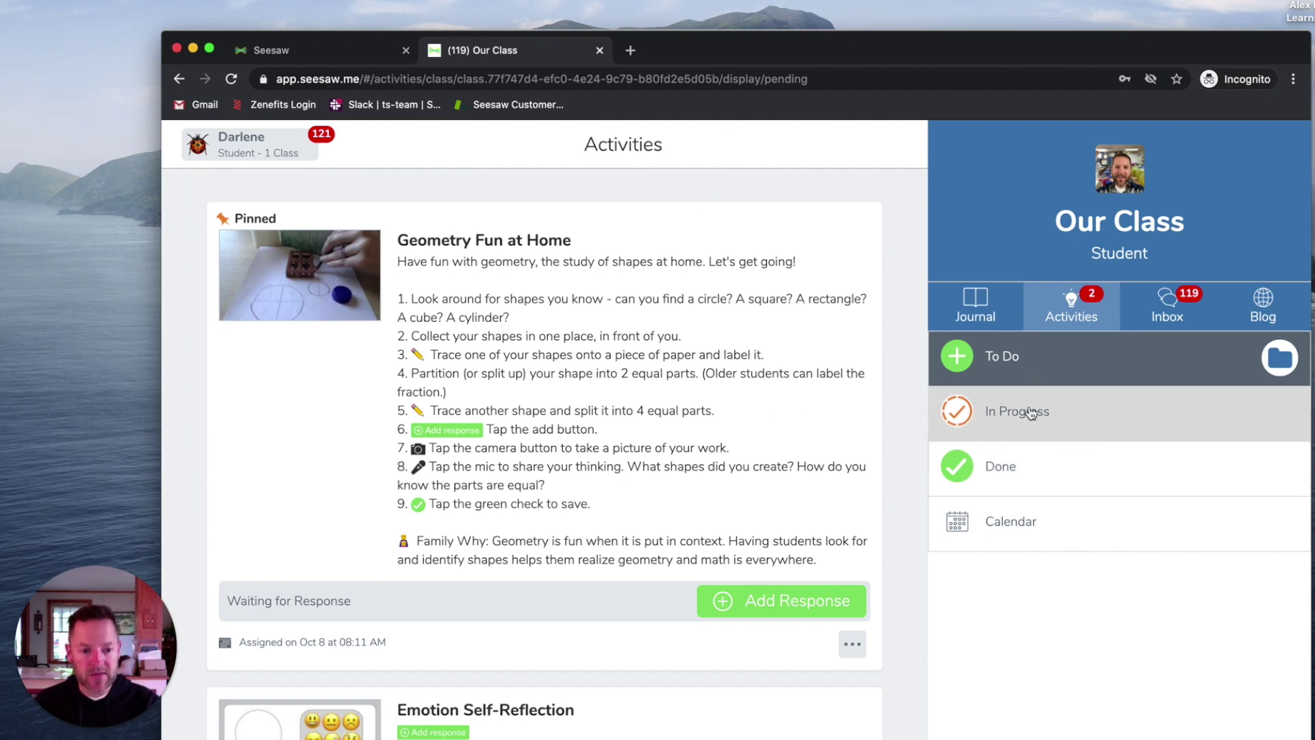
Step: Check the student's October 8 calendar activities, then return to the teacher window
left_click(1018, 531)
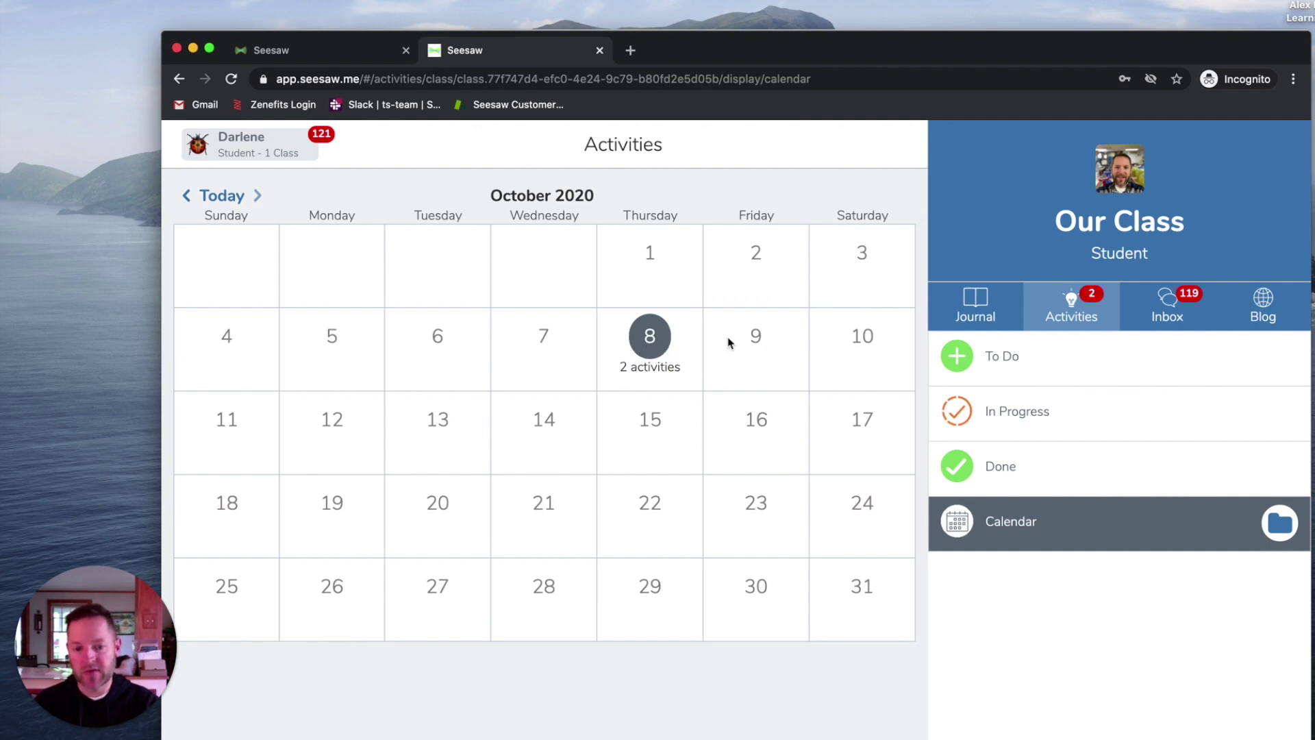
left_click(648, 345)
scroll(661, 380, "down", 3)
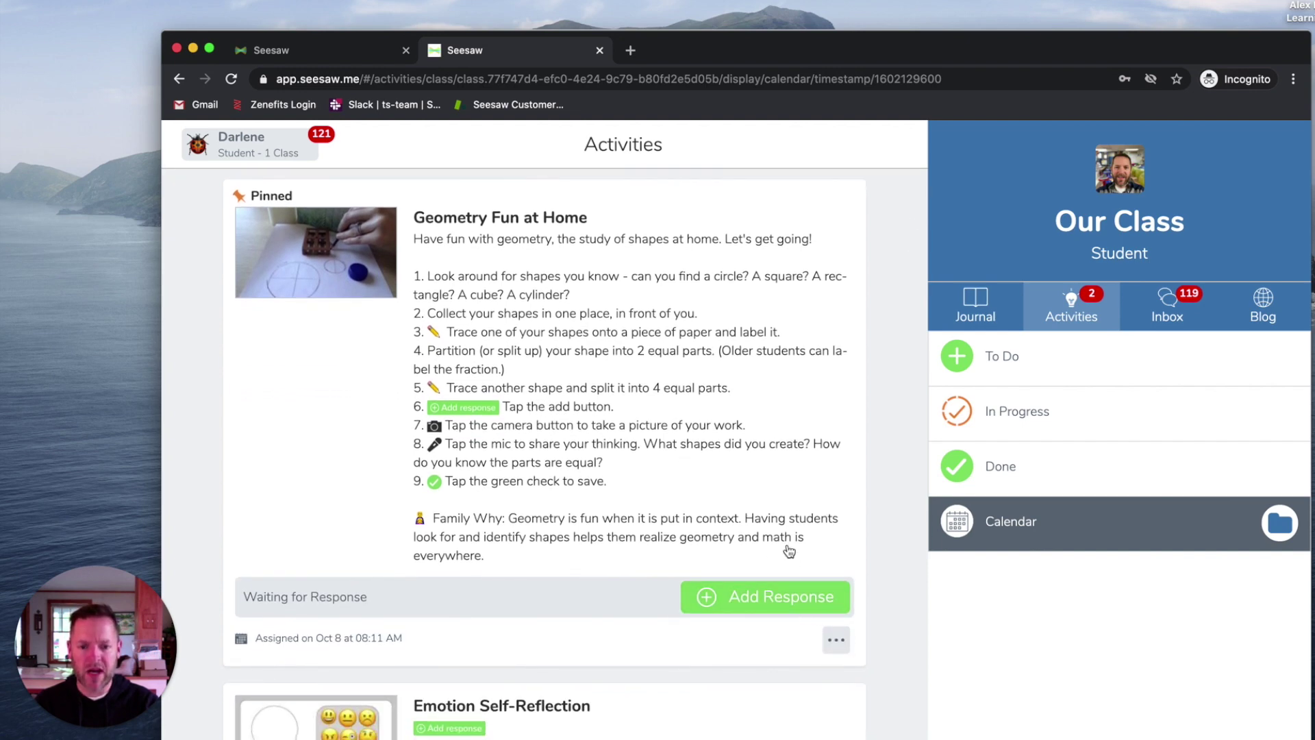
scroll(789, 548, "up", 3)
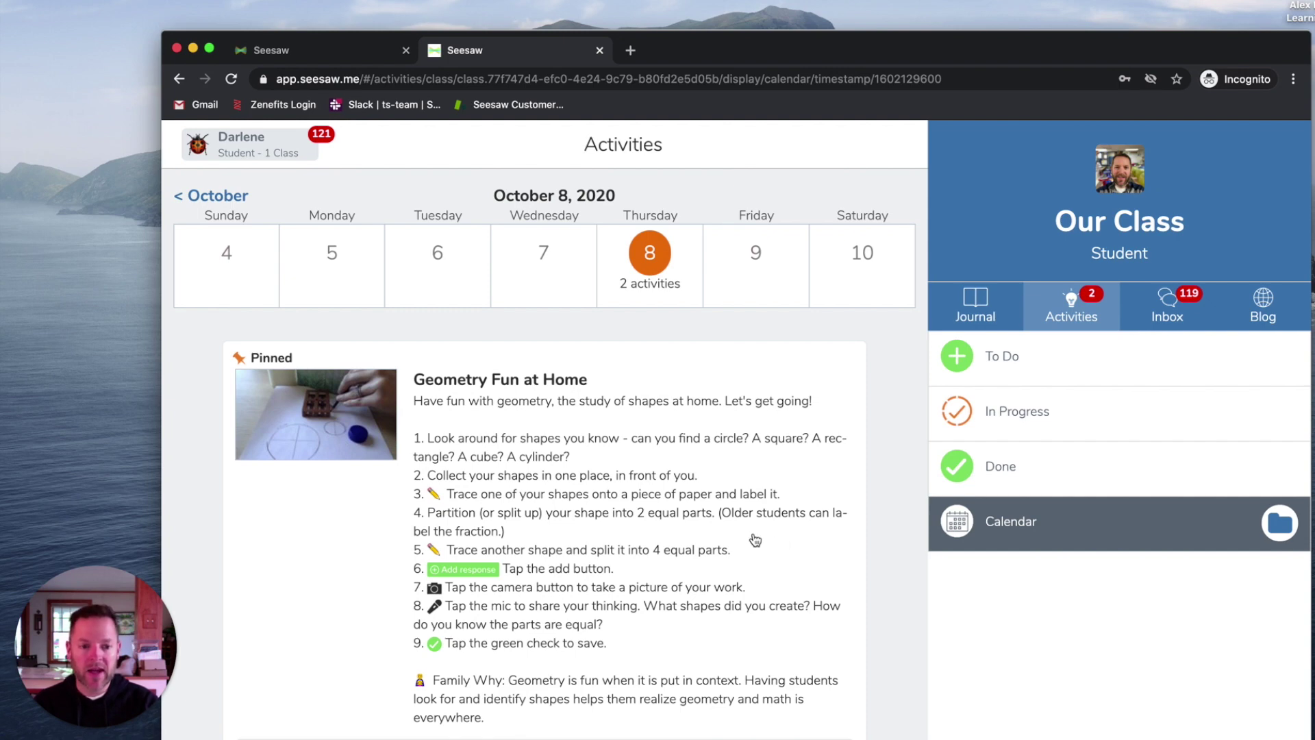
key("super+grave")
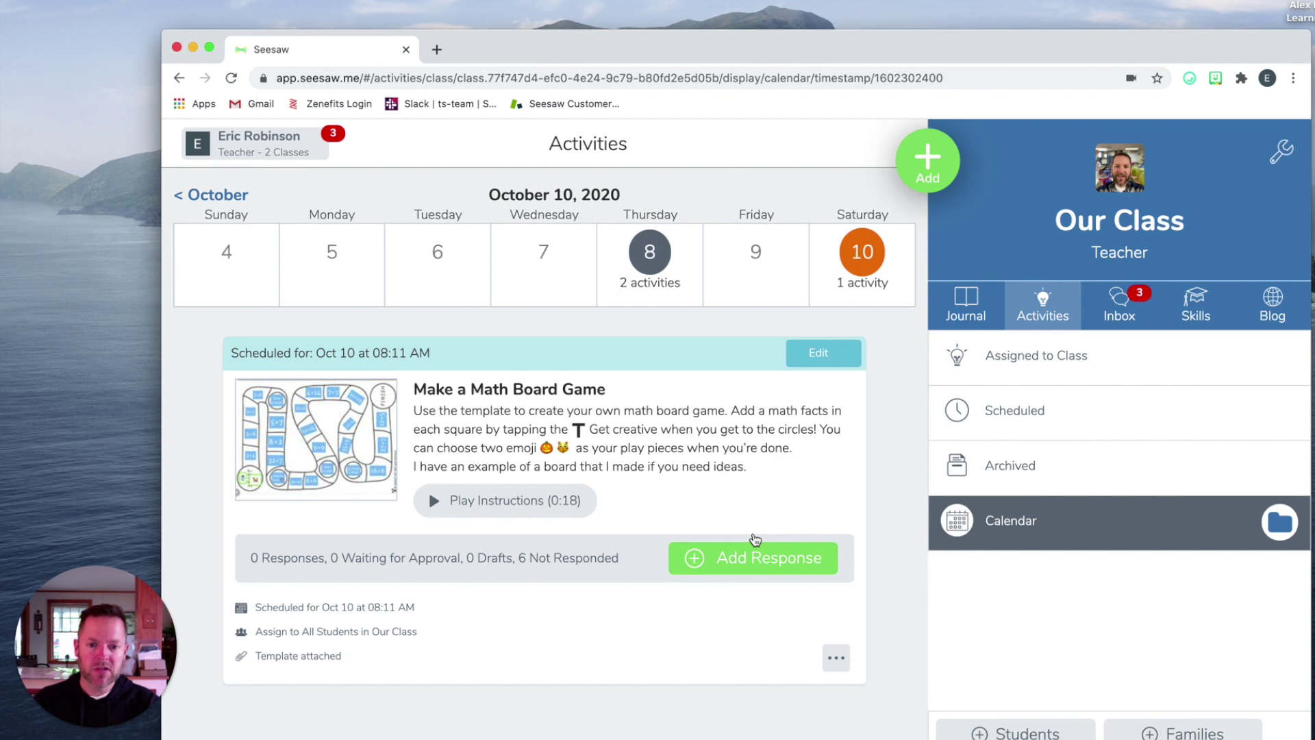
Step: Select Thursday October 8, then return to the full October 2020 month grid
left_click(666, 269)
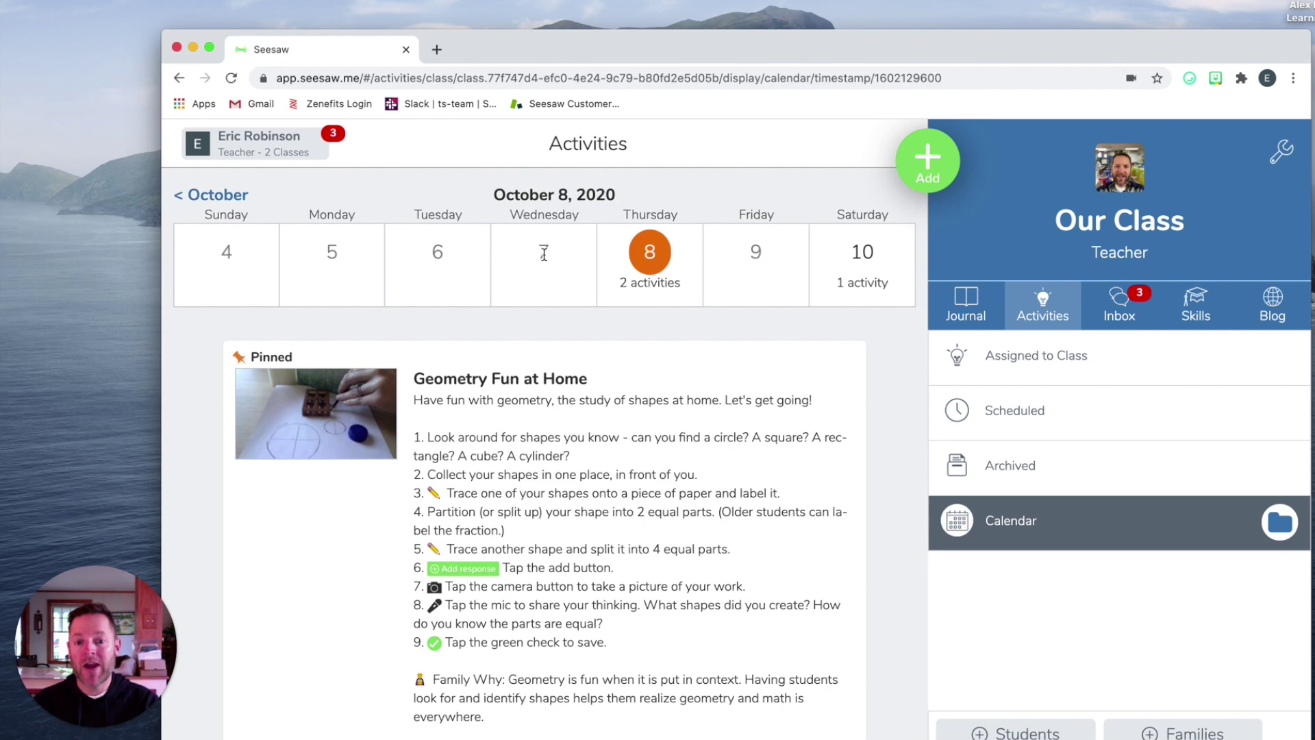
left_click(220, 199)
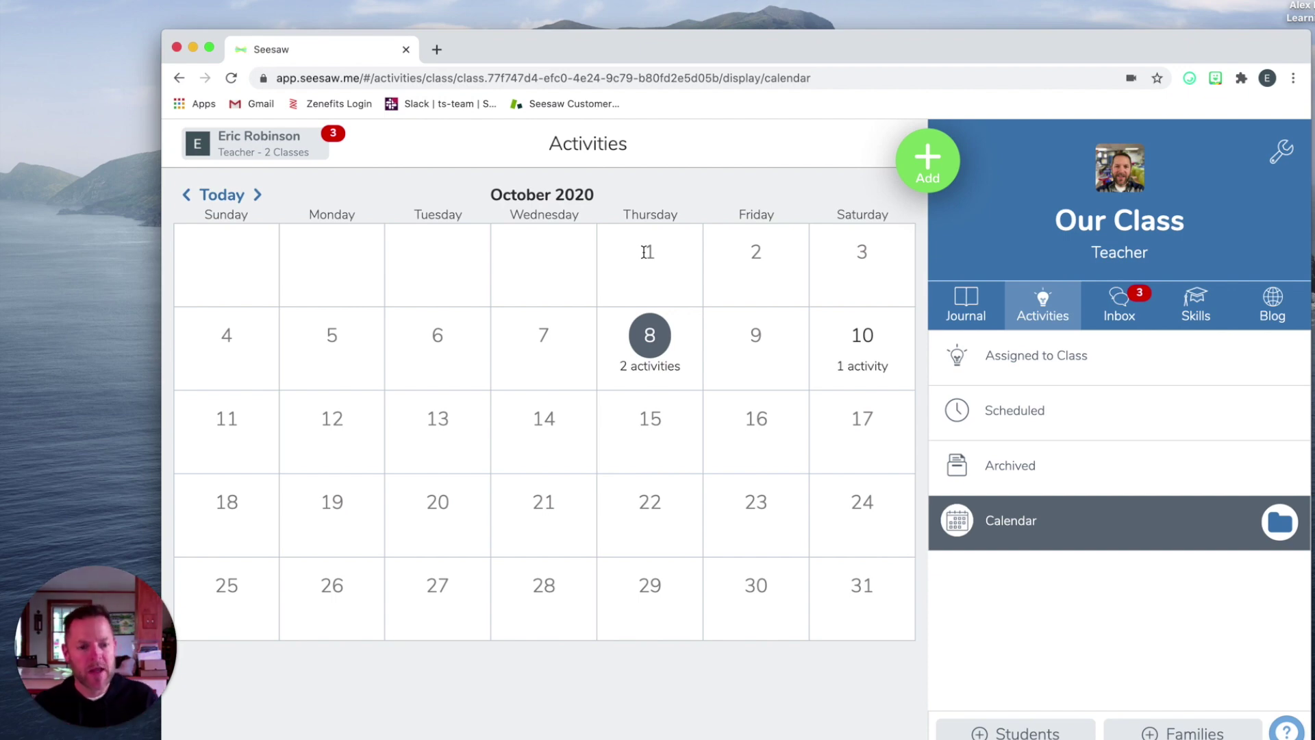
Step: Start a new student work drawing from the class Journal
left_click(964, 301)
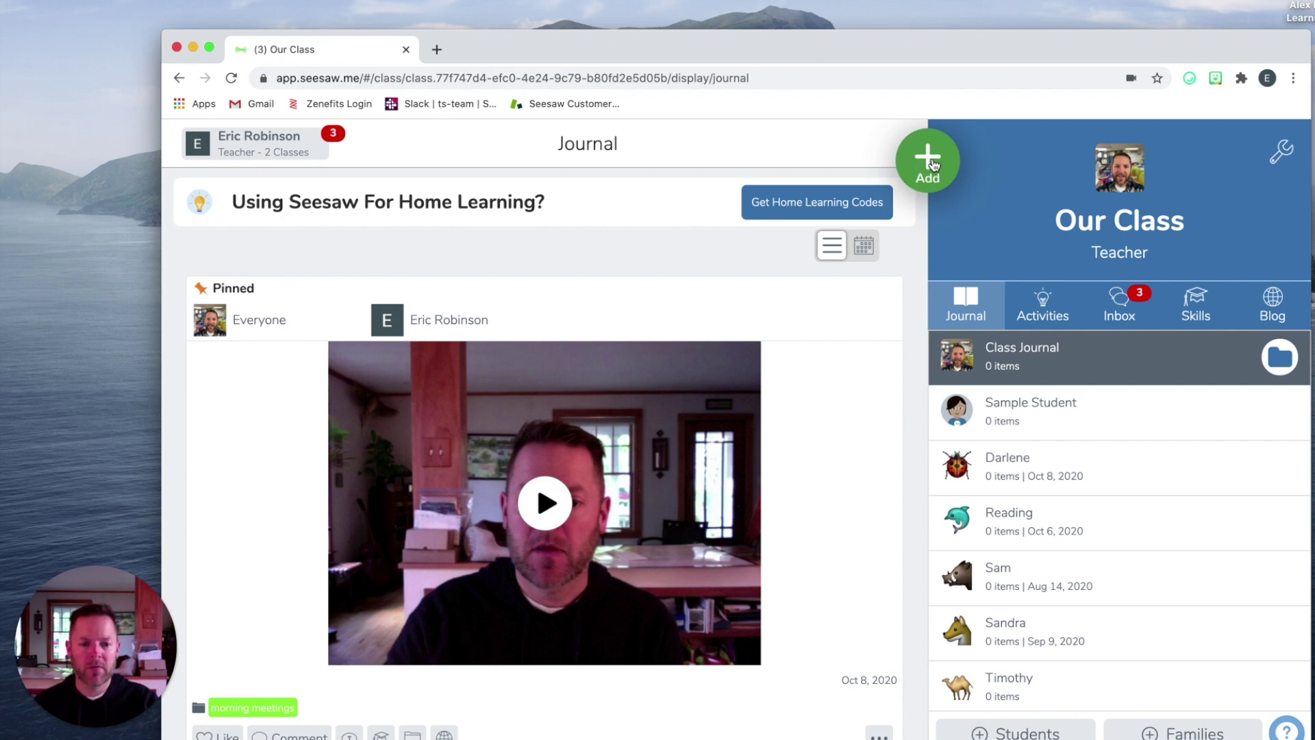
left_click(930, 162)
left_click(853, 181)
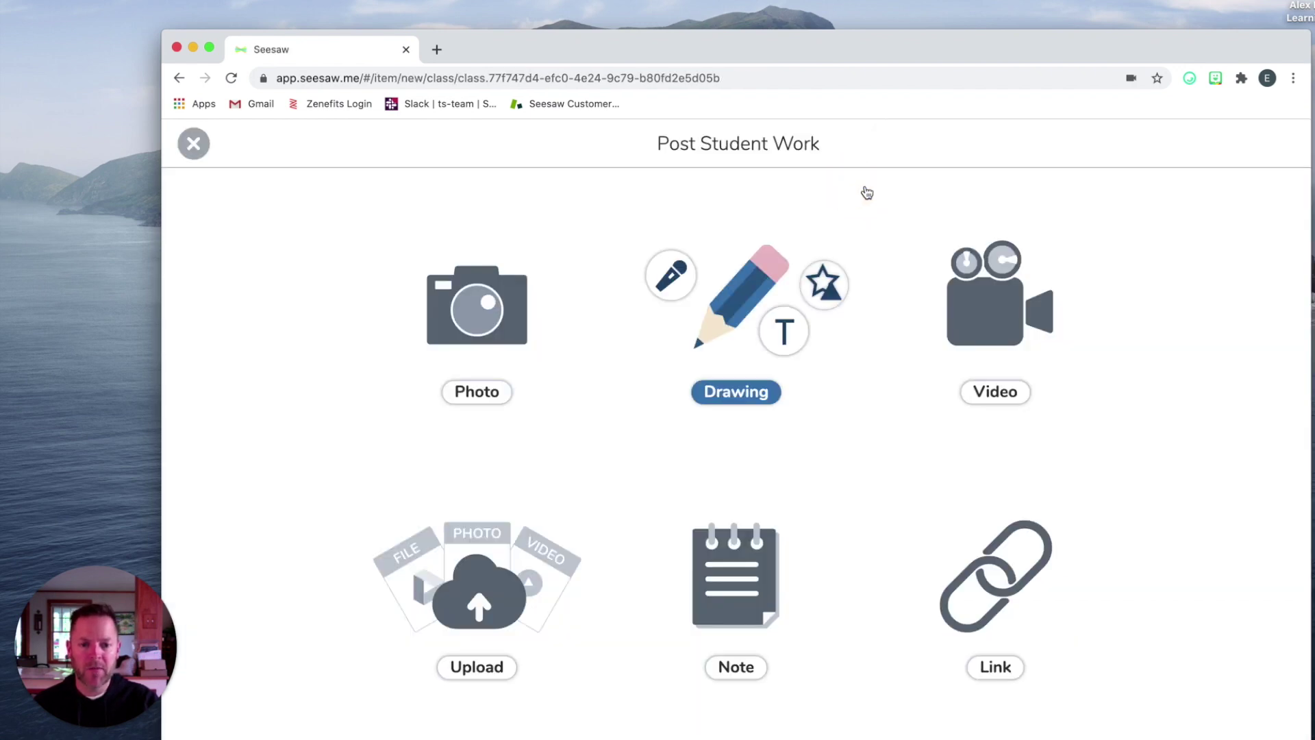
left_click(707, 318)
Step: Draw a blue wavy line with two small dots above it
left_click_drag(529, 466, 896, 470)
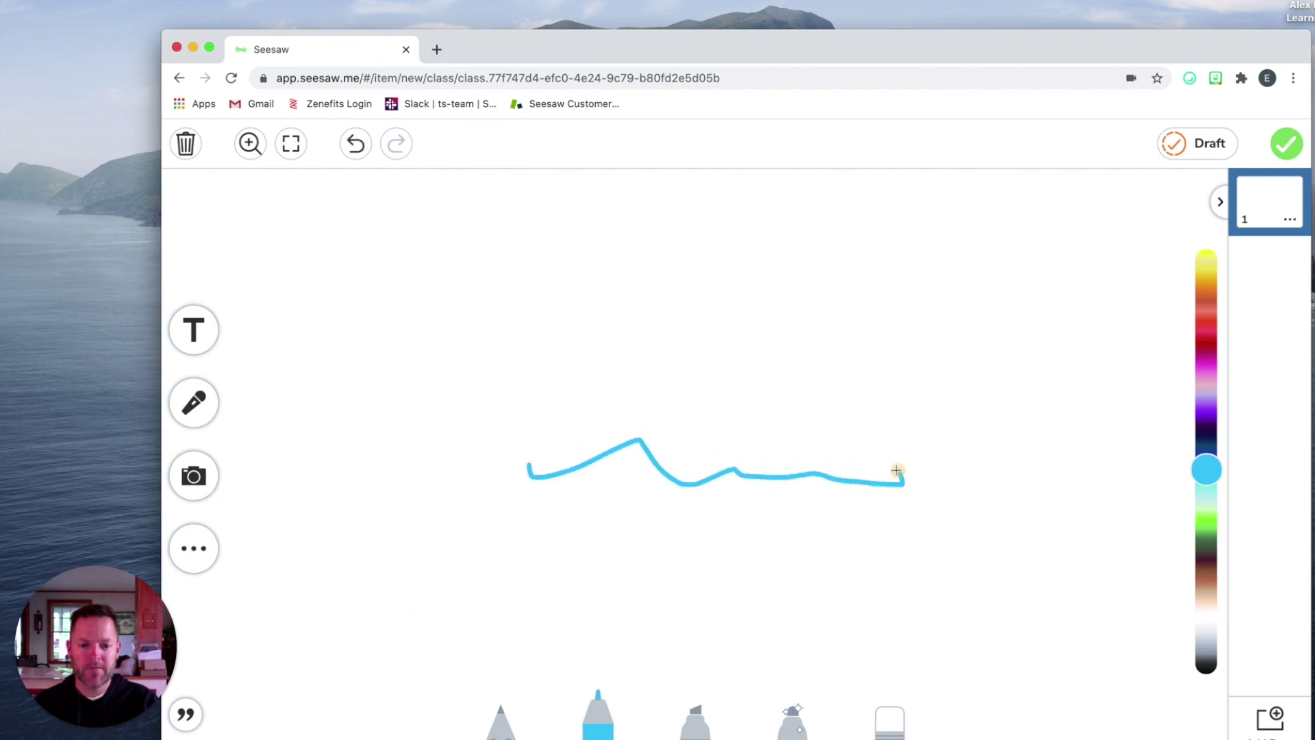
left_click(681, 367)
left_click(784, 365)
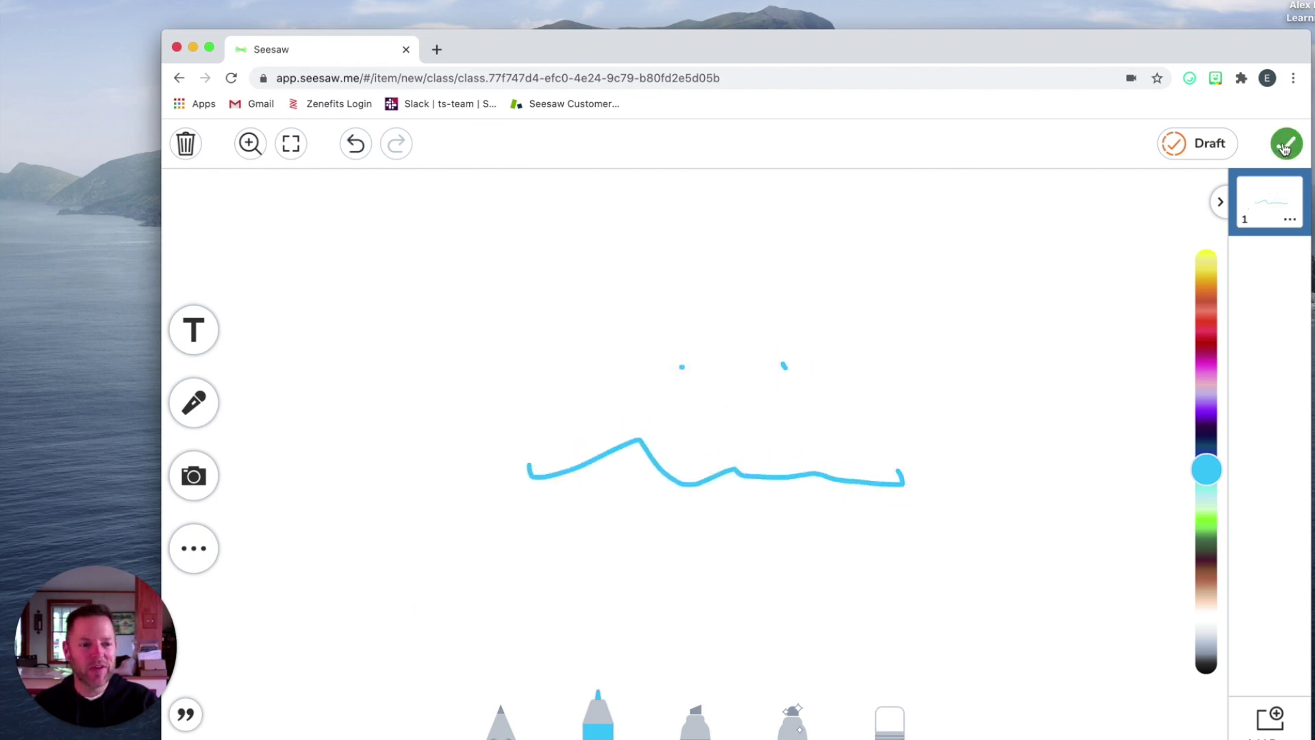
left_click(1200, 145)
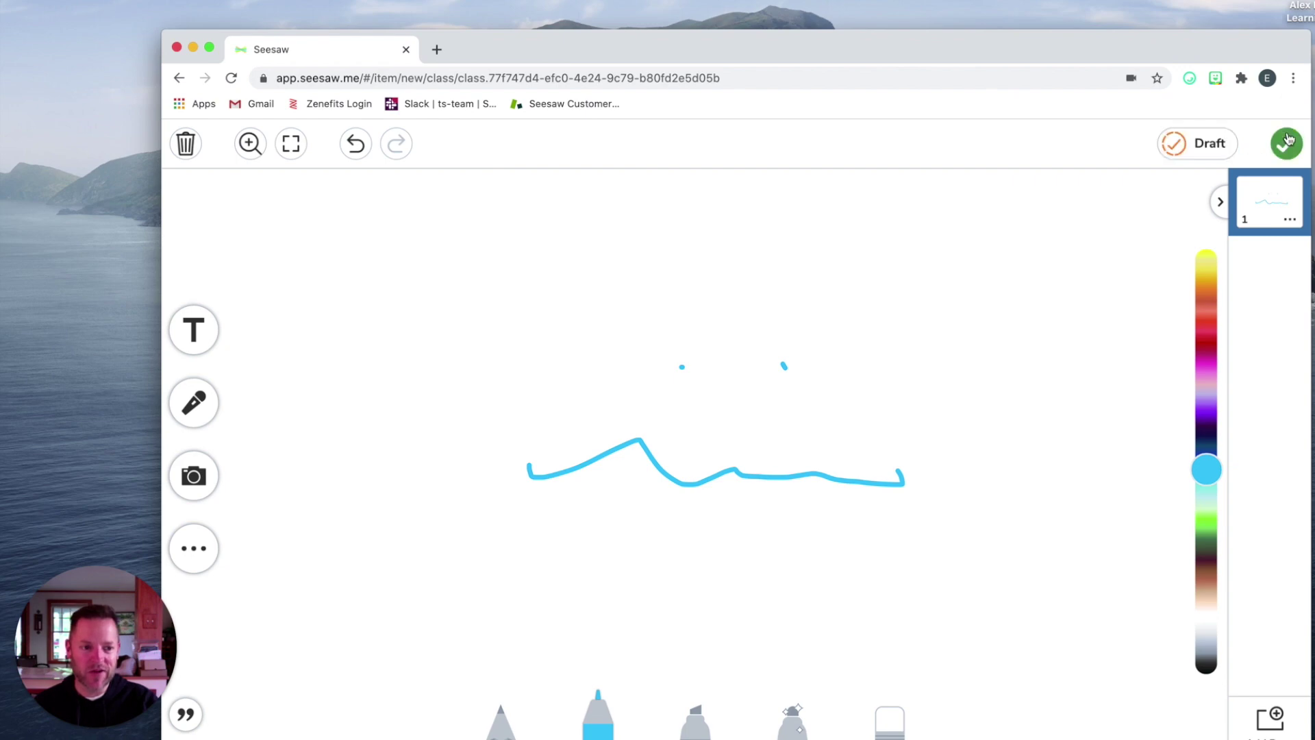
Step: Leave the drawing unsaved and reload app.seesaw.me in a new Chrome window
left_click(176, 47)
left_click(754, 218)
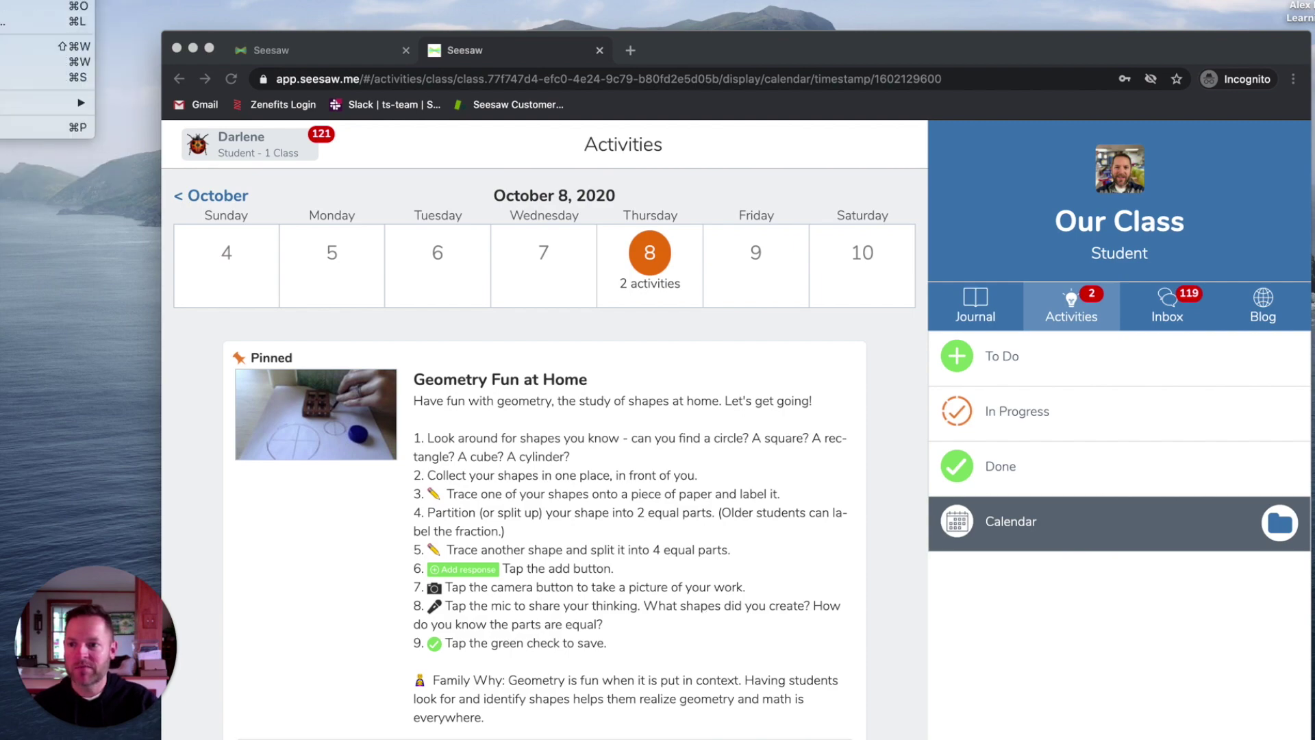
key("super+n")
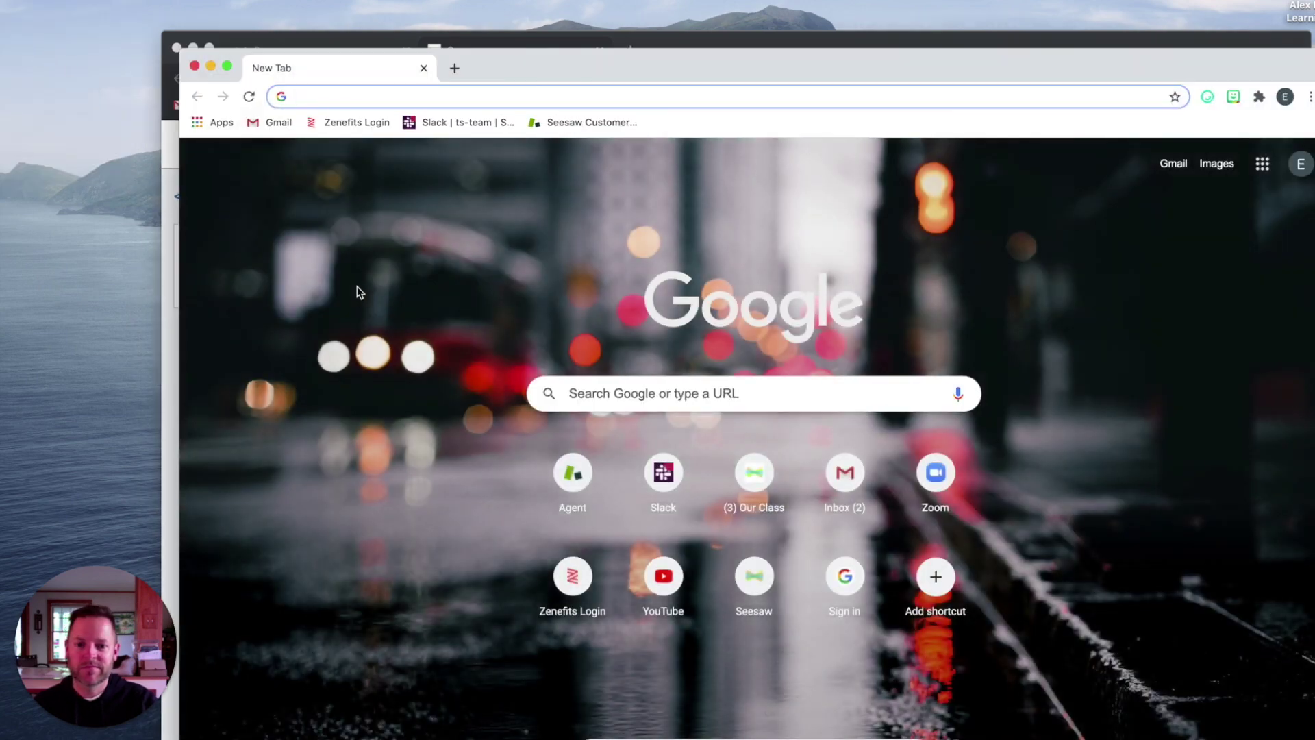
type("app.seesaw.me")
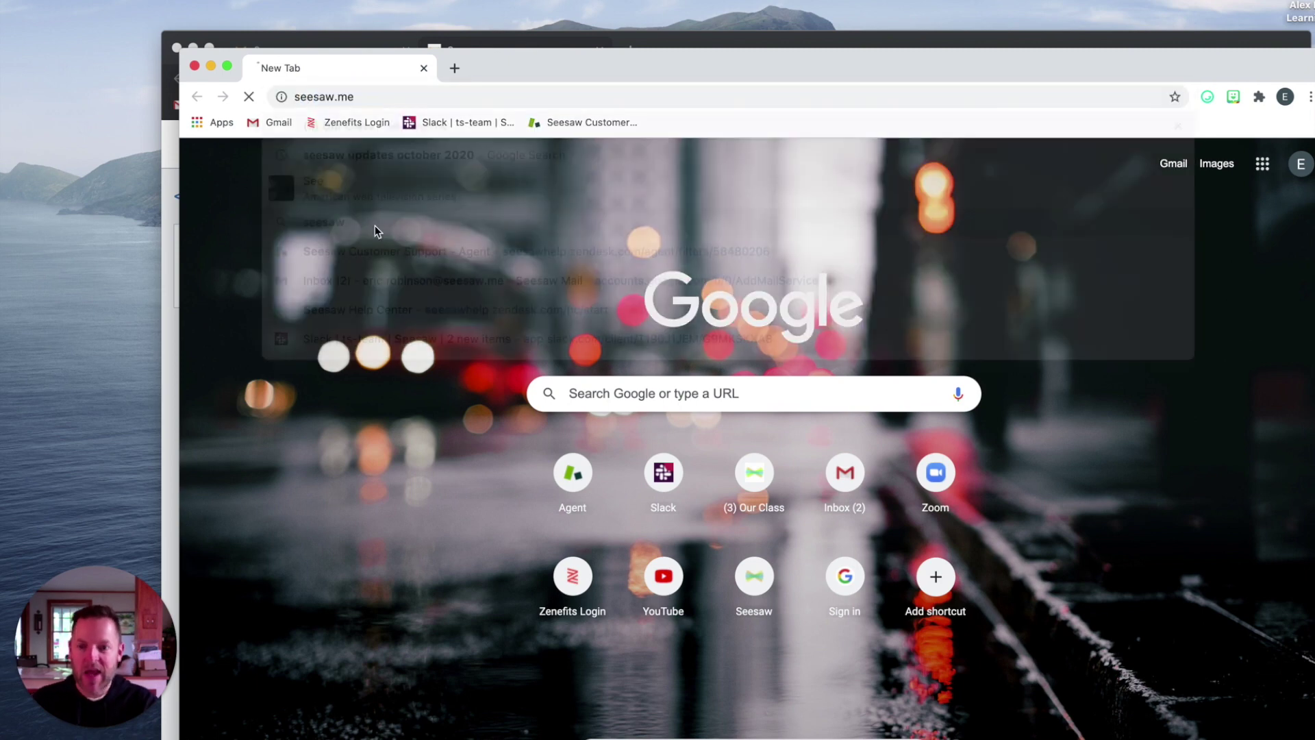
key("Return")
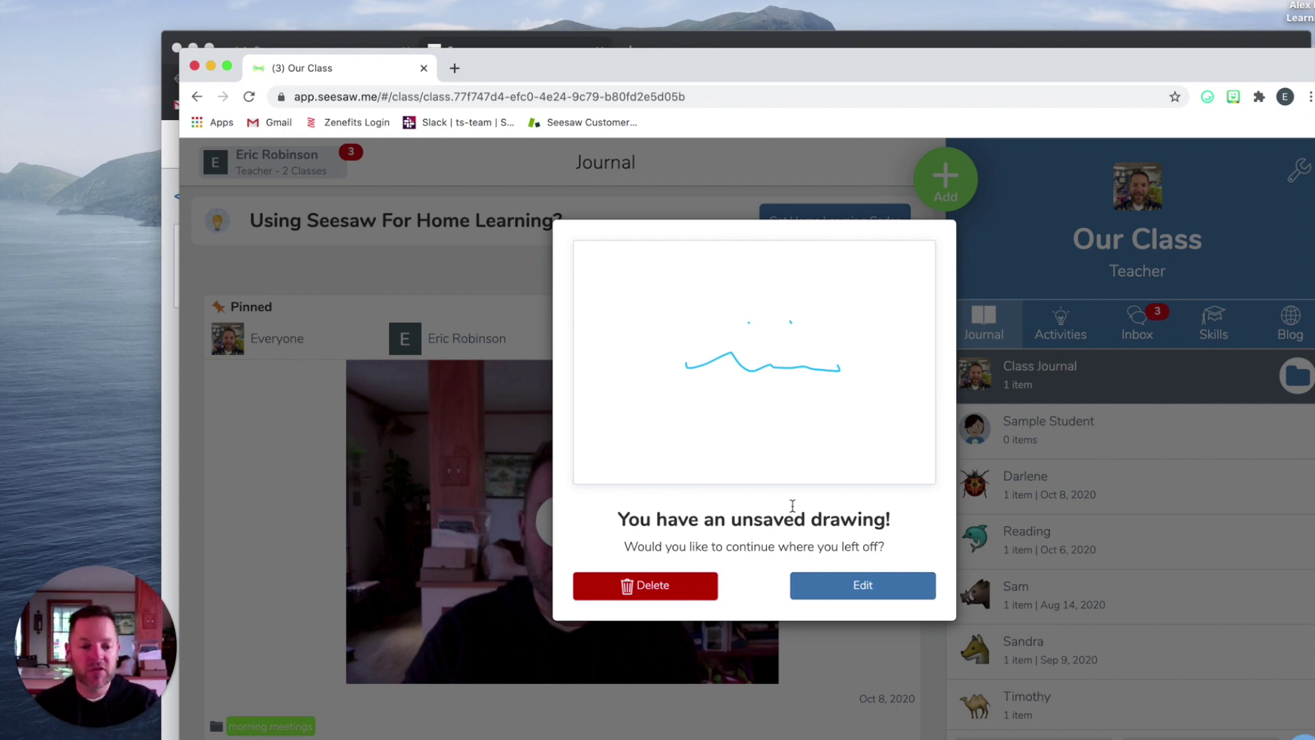
Step: Choose Edit in the 'You have an unsaved drawing!' prompt to restore the wavy-line drawing
left_click(857, 585)
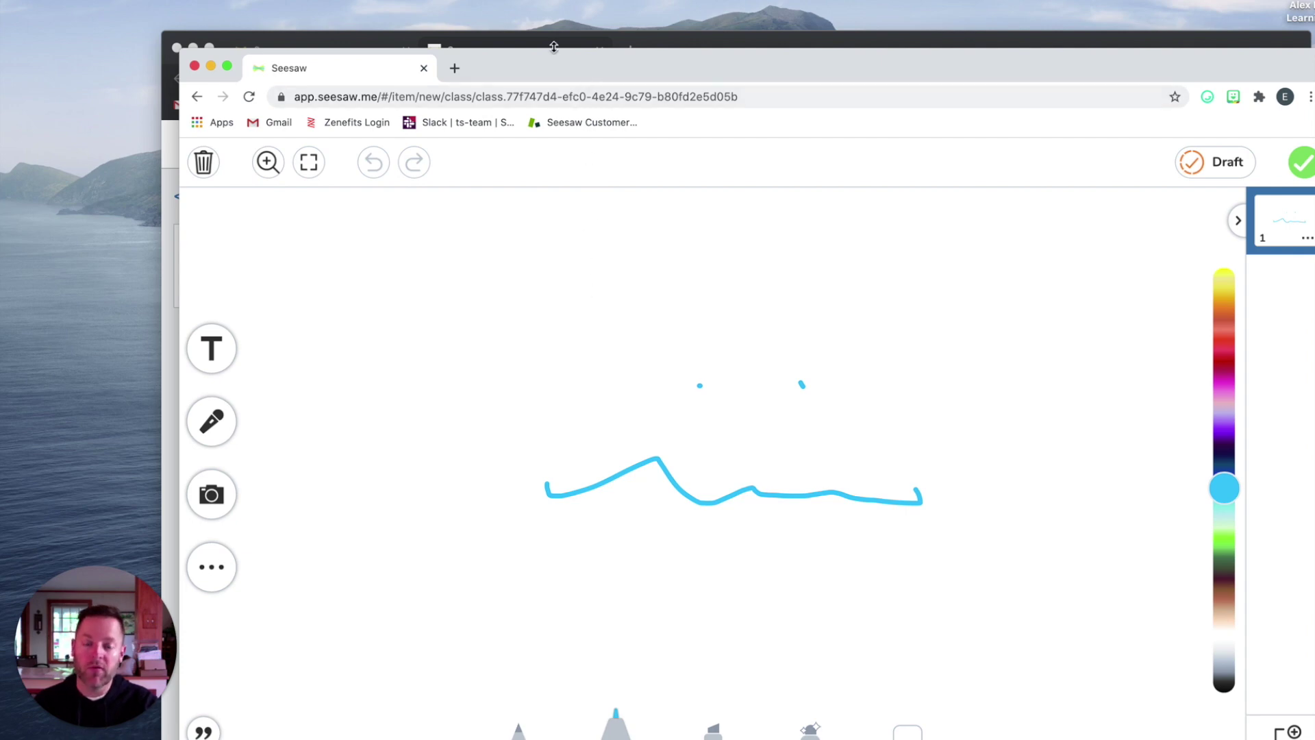
left_click_drag(560, 66, 542, 41)
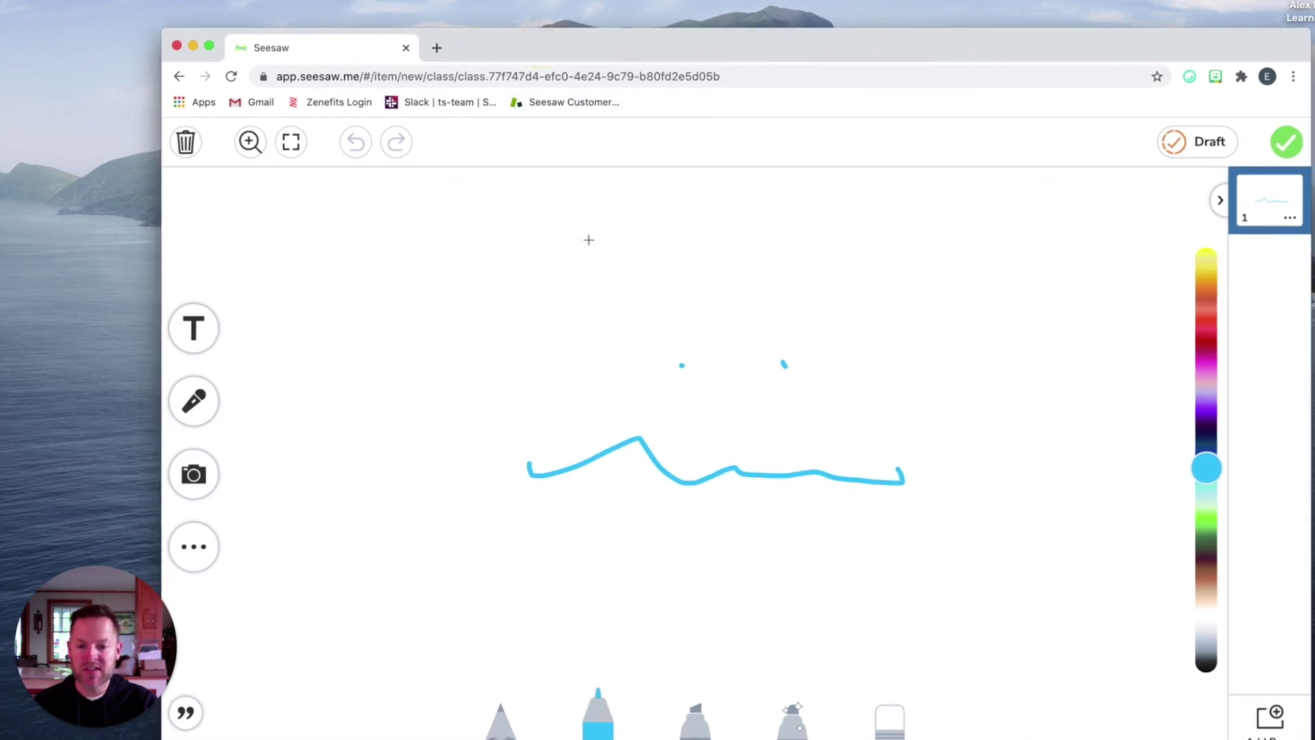